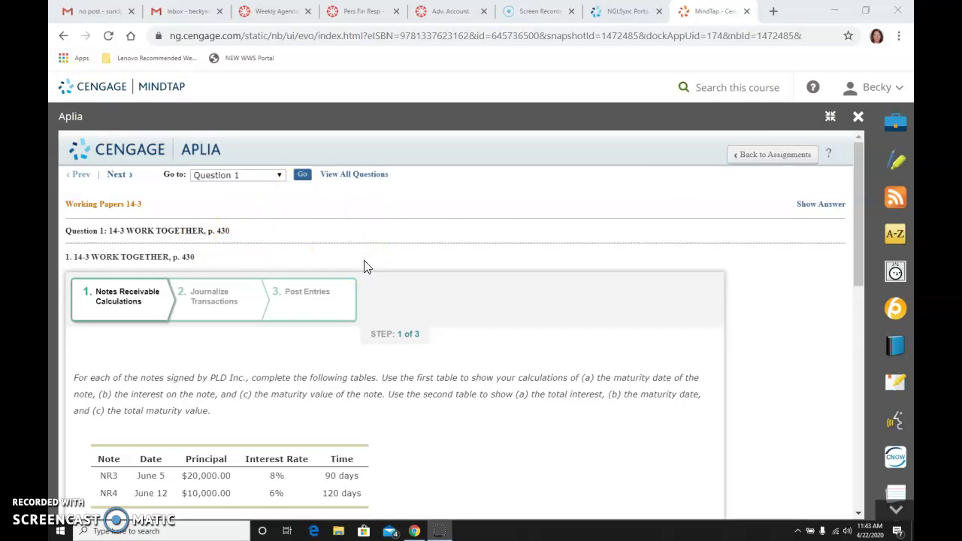
# - Review the notes receivable problem's instructions, the NR3 and NR4 terms, and the blank calculation and summary tables
pyautogui.scroll(-1, 504, 322)
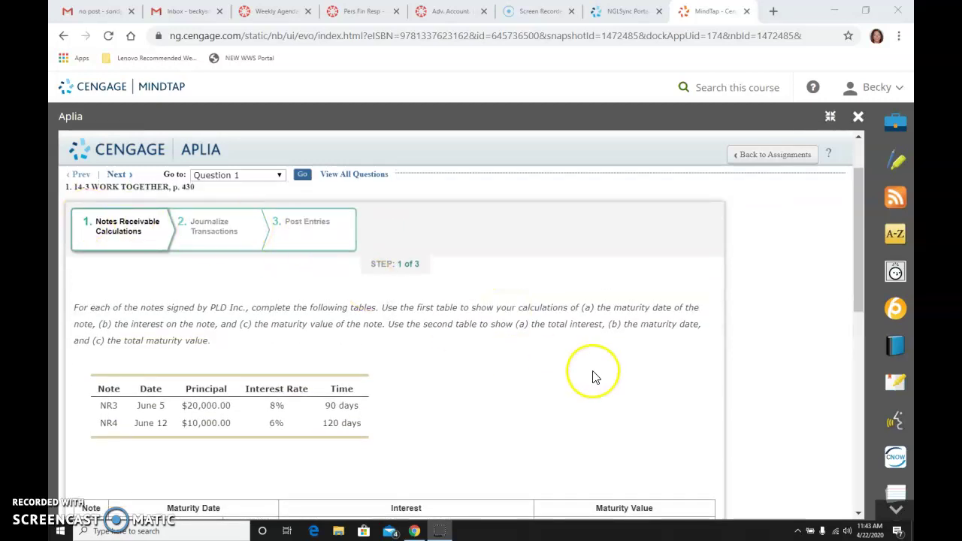
pyautogui.scroll(-1, 594, 377)
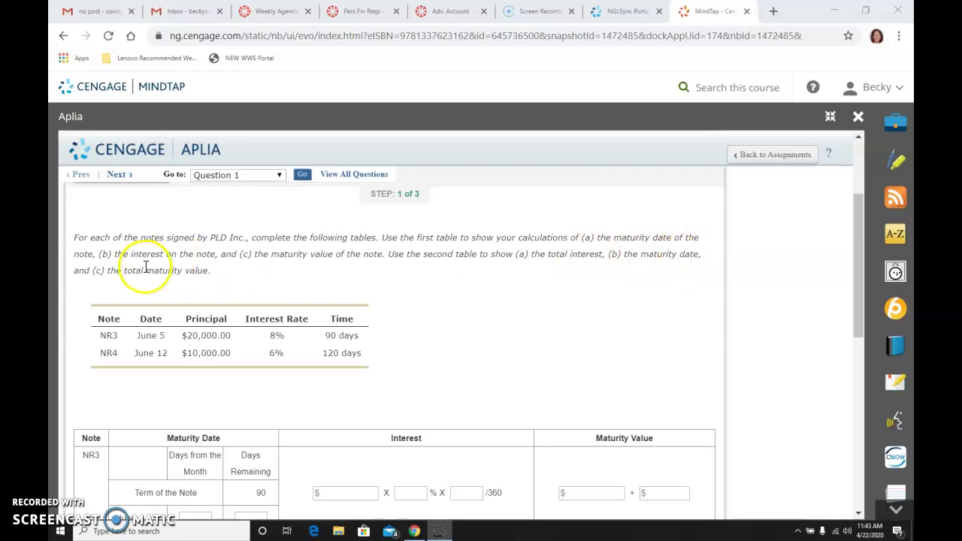
pyautogui.scroll(-1, 563, 362)
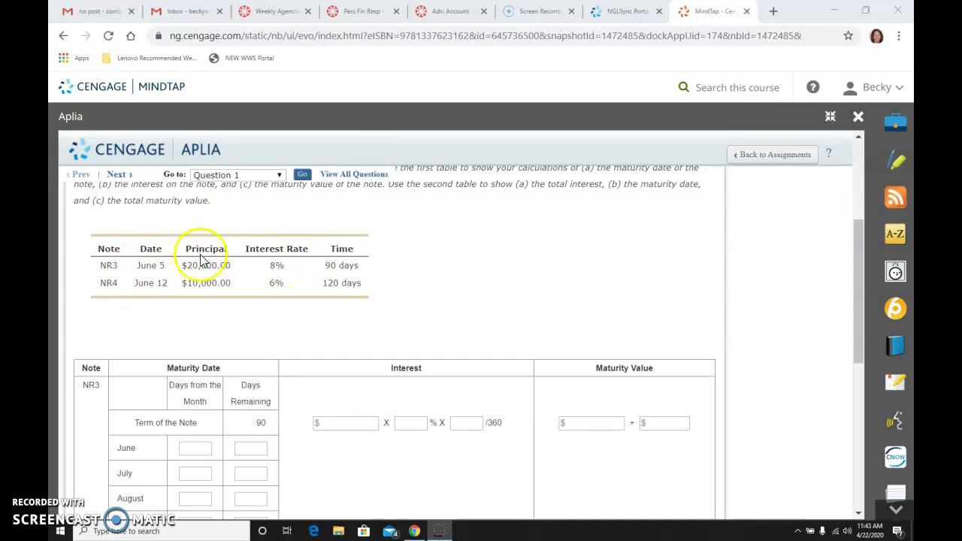
pyautogui.scroll(-2, 251, 358)
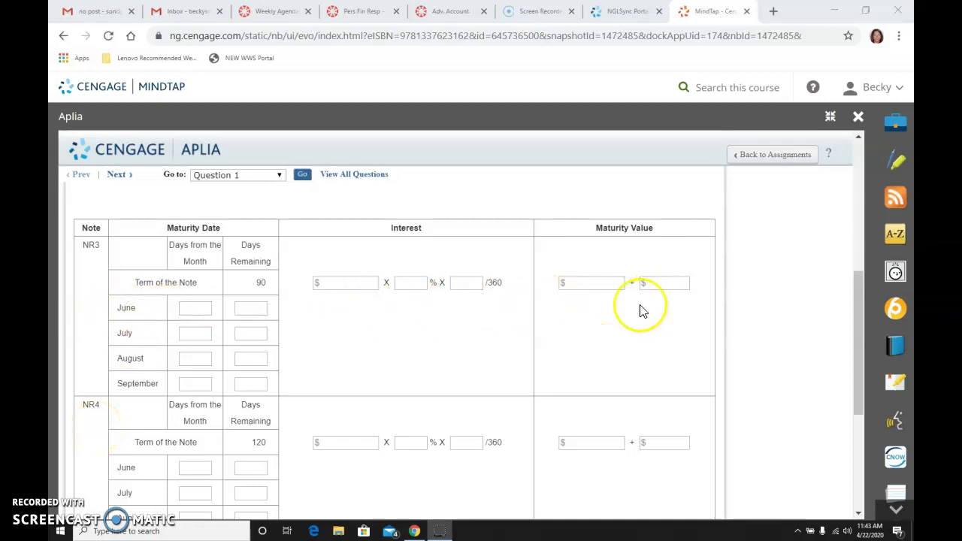
pyautogui.scroll(-3, 163, 374)
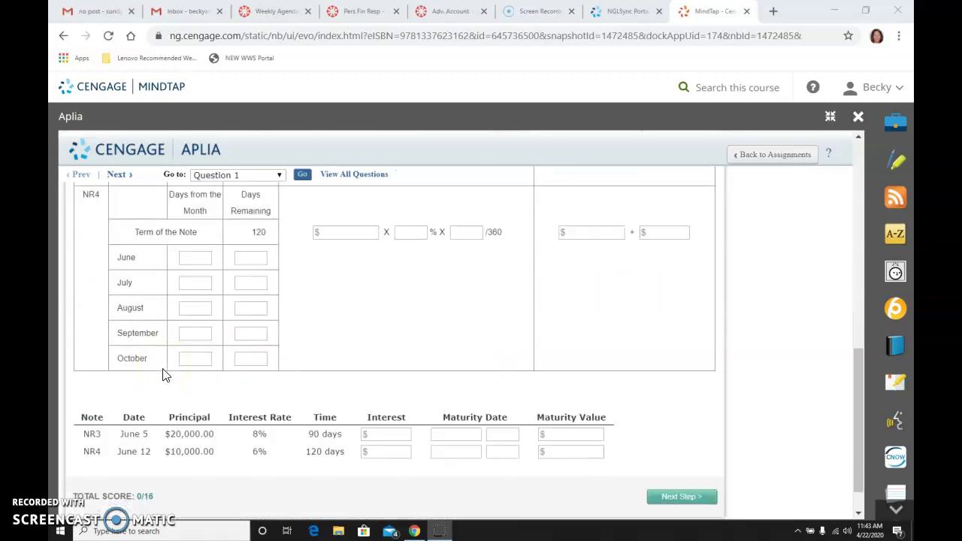
pyautogui.scroll(3, 165, 376)
pyautogui.scroll(1, 165, 376)
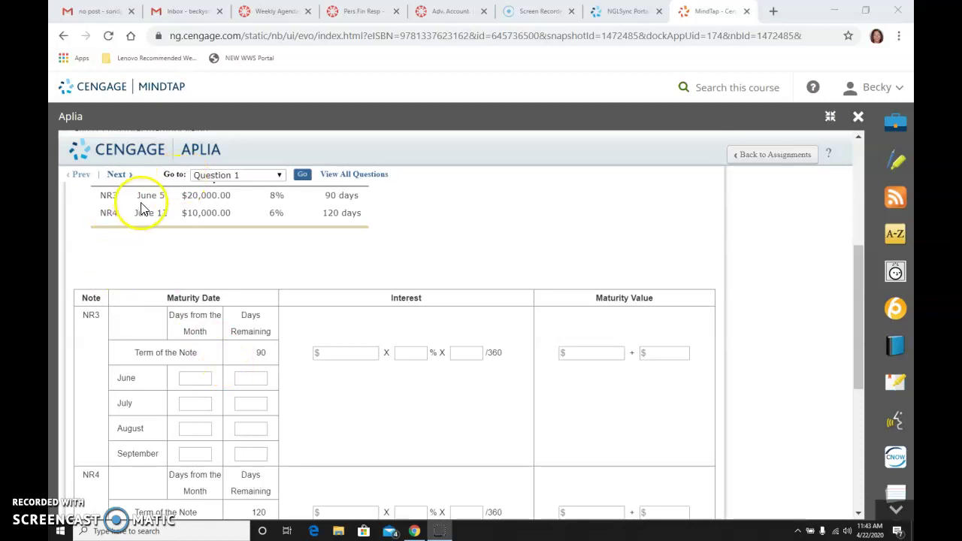
# - Fill in NR3's maturity date calculation for June with 25 days and 65 remaining, and for July with 31 days and 34 remaining
pyautogui.click(198, 378)
pyautogui.write('25')
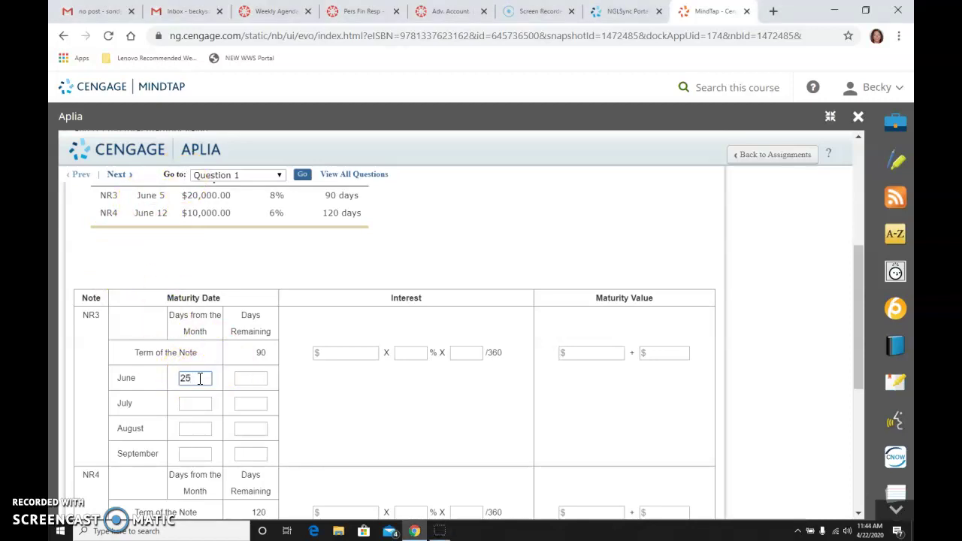
pyautogui.click(254, 379)
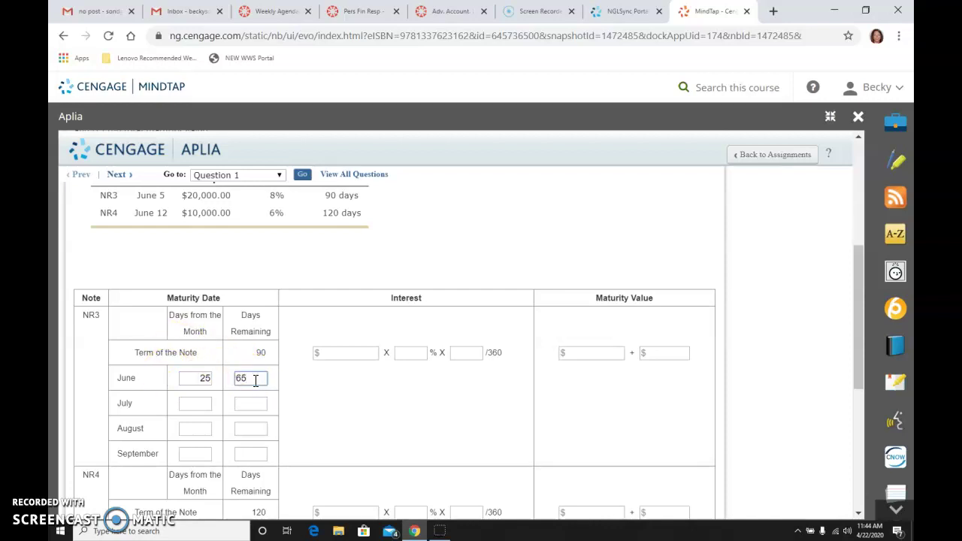
pyautogui.click(197, 405)
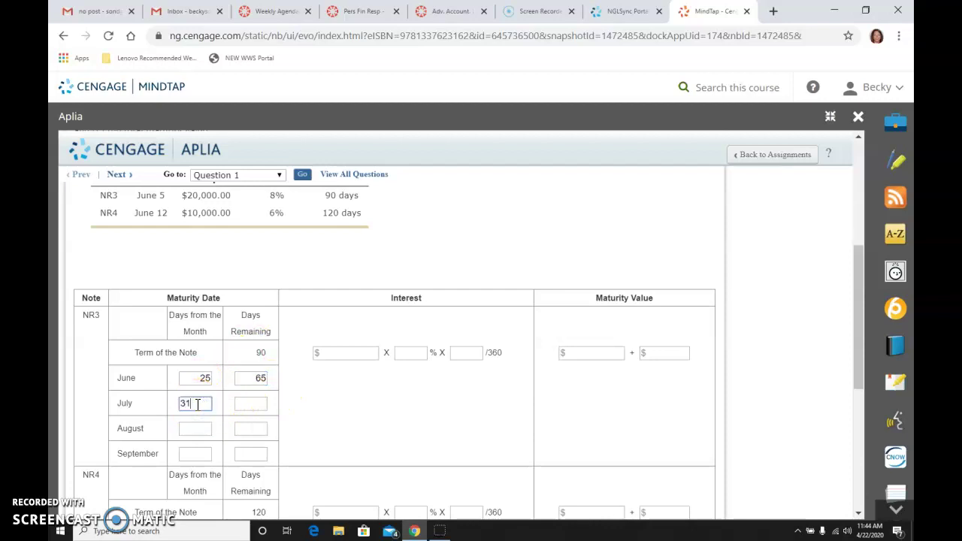
pyautogui.click(255, 406)
# - Complete NR3's maturity date calculation with August 31 days and 3 remaining, and September 3 days and 0 remaining
pyautogui.press('Tab')
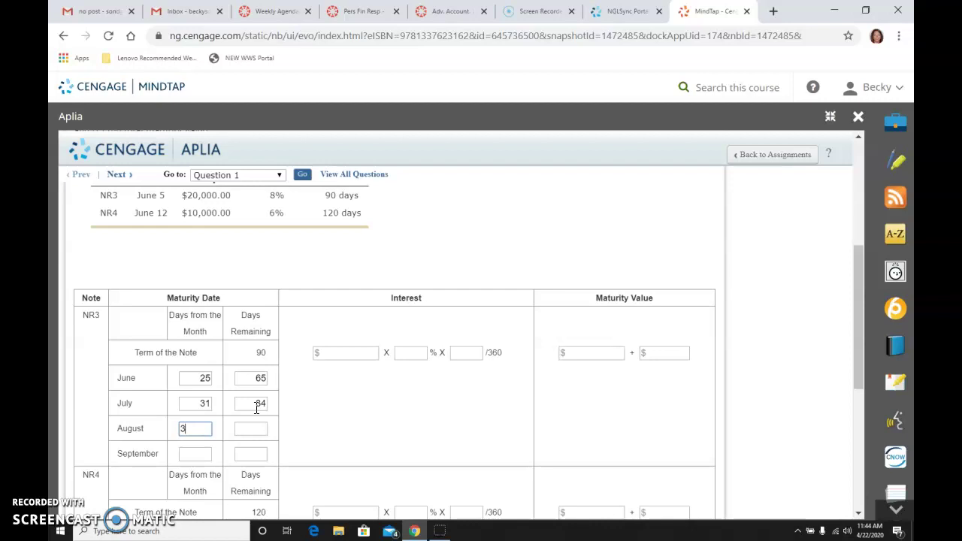
pyautogui.press('Tab')
pyautogui.press('Tab')
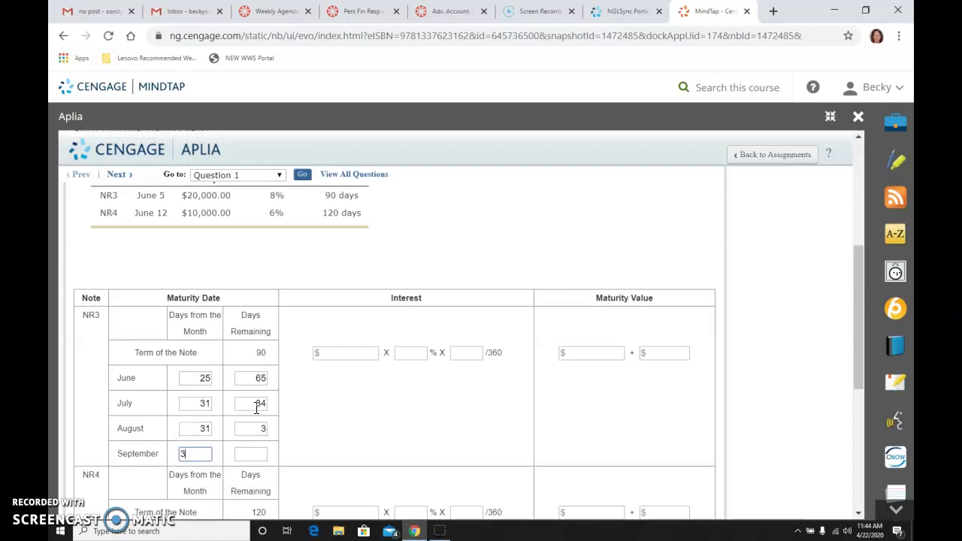
pyautogui.press('Tab')
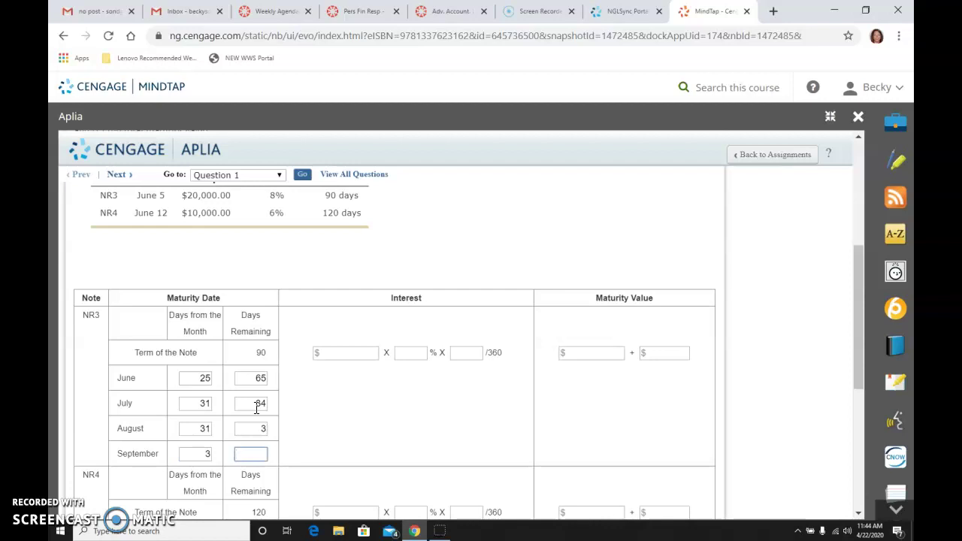
pyautogui.press('Tab')
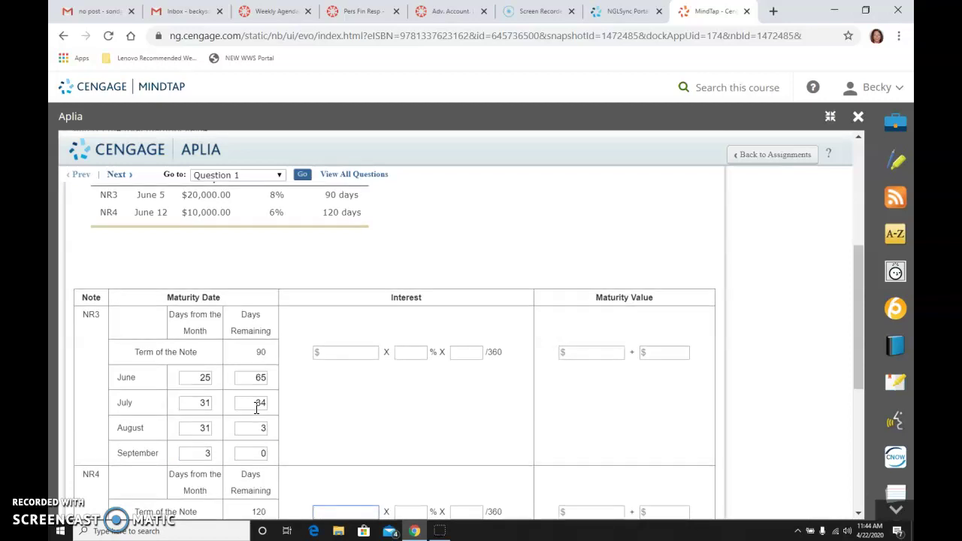
# - Fill in NR3's interest calculation with a principal of 20000, a rate of 8% and a time of 90 days
pyautogui.click(349, 351)
pyautogui.write('20000')
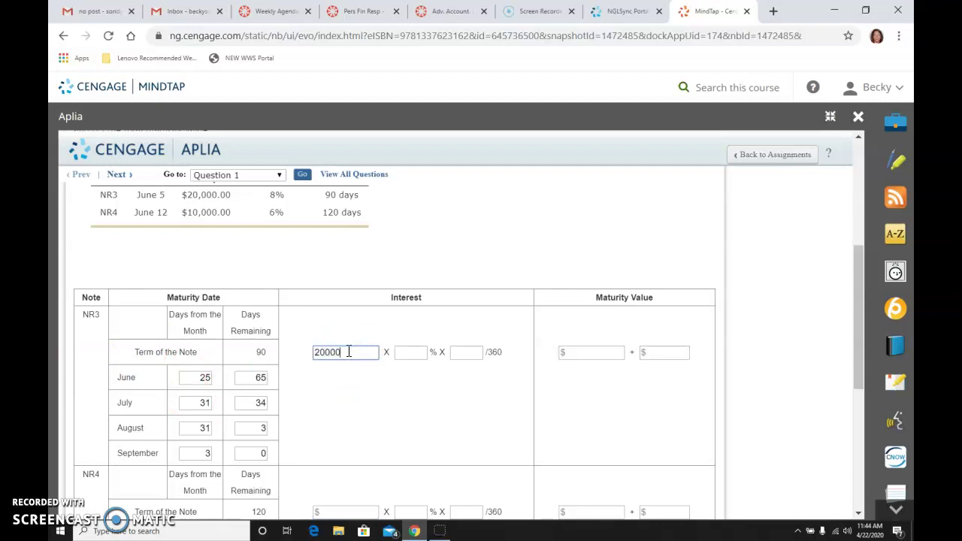
pyautogui.scroll(1, 312, 259)
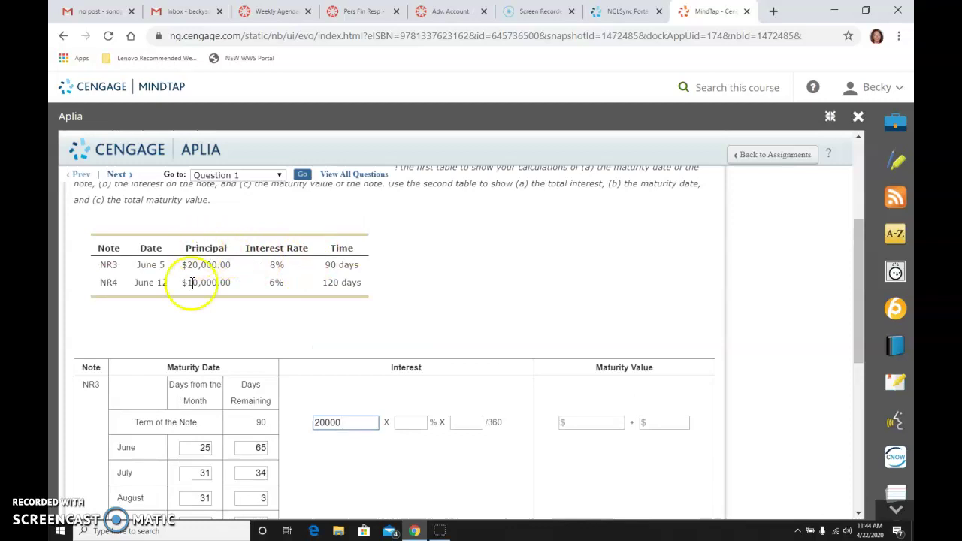
pyautogui.click(416, 421)
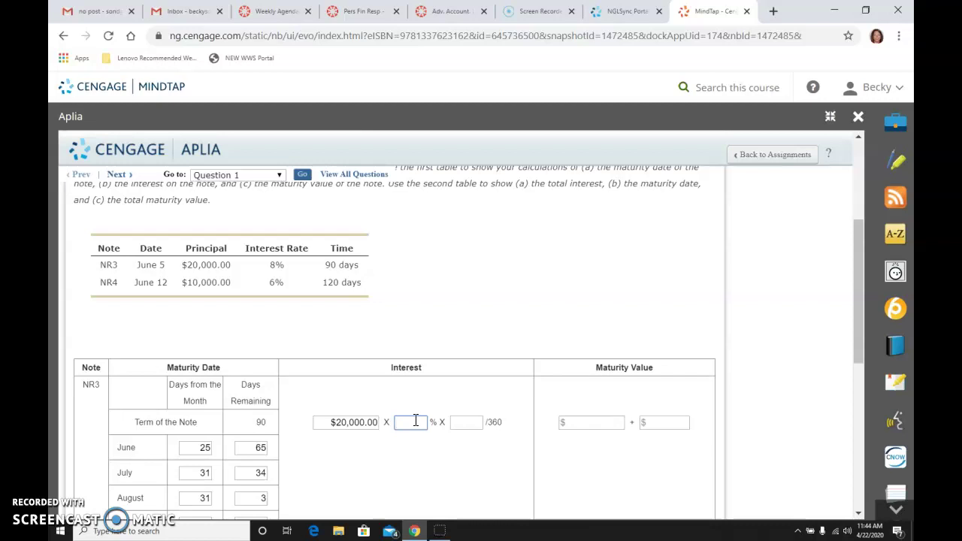
pyautogui.write('8')
pyautogui.press('Tab')
pyautogui.write('90')
pyautogui.click(399, 461)
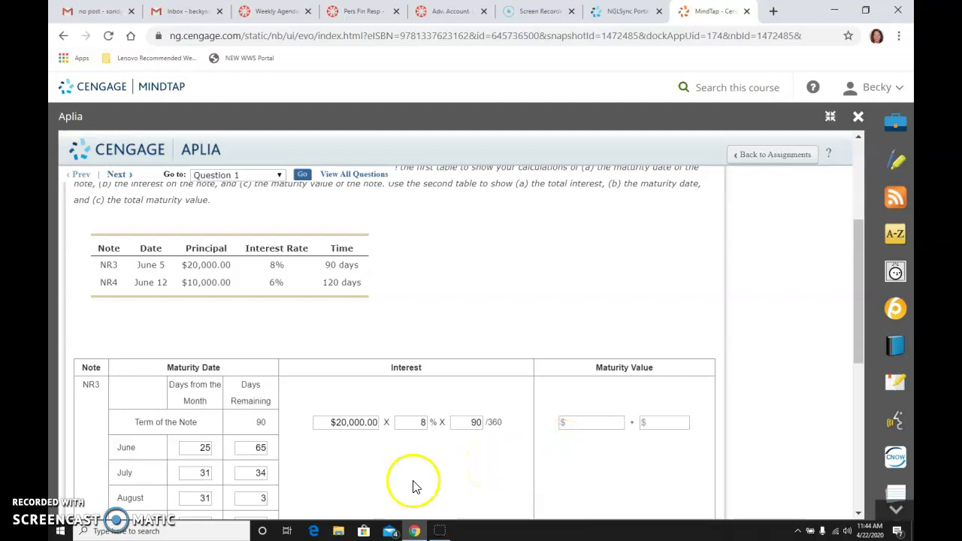
# - Fill in NR3's maturity value calculation as 20000 principal plus 400 interest
pyautogui.click(588, 424)
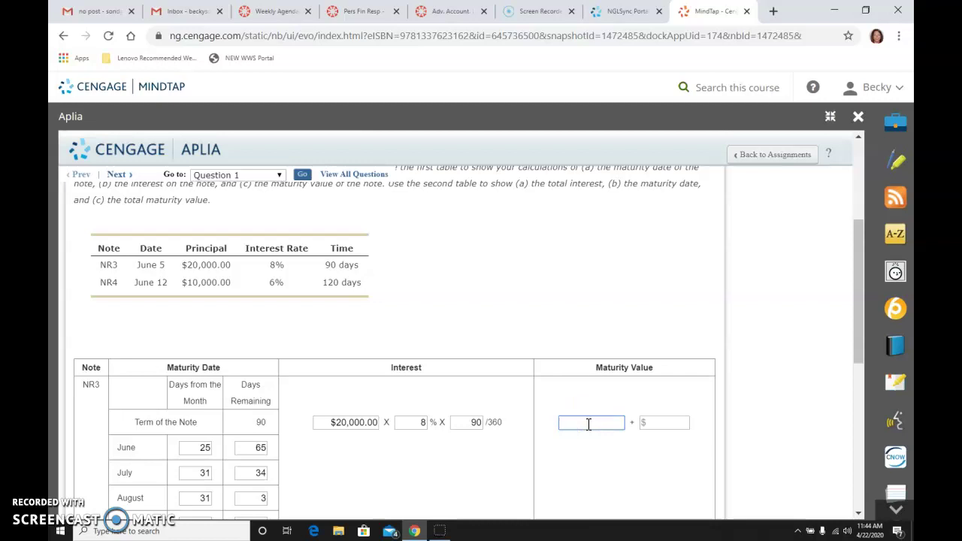
pyautogui.write('20000')
pyautogui.click(664, 423)
pyautogui.click(418, 423)
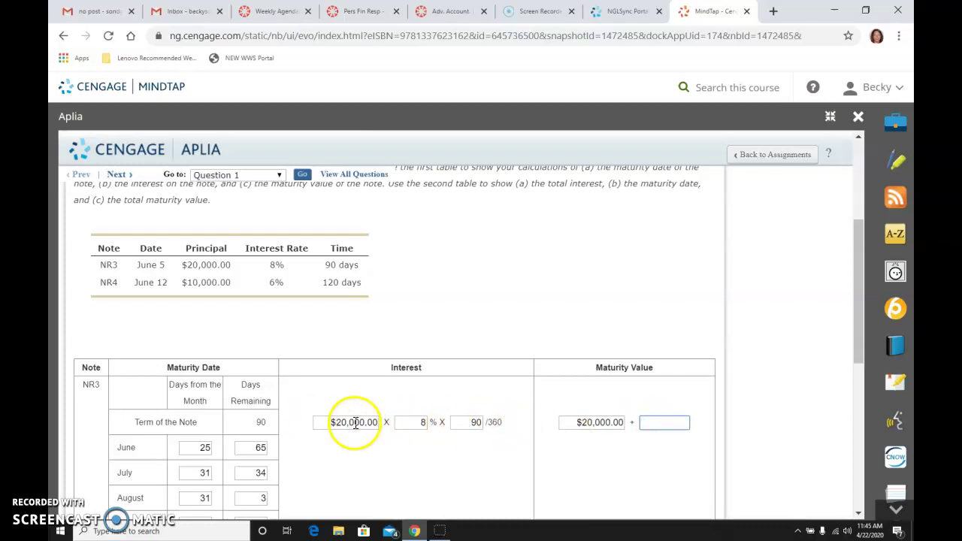
pyautogui.click(661, 422)
pyautogui.write('4')
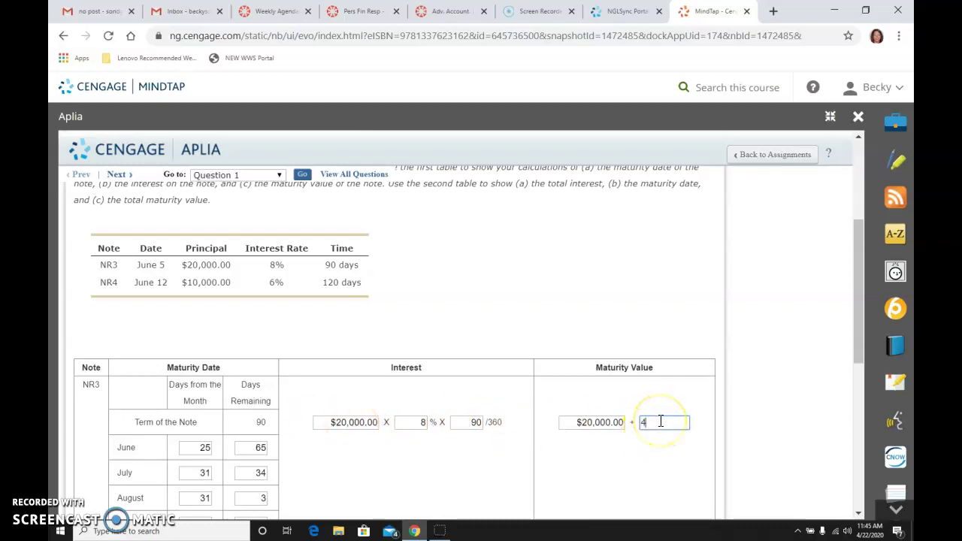
pyautogui.write('00')
pyautogui.click(639, 318)
# - Complete NR3's row in the summary table with interest 400, maturity date September 3 and maturity value 20400
pyautogui.scroll(-2, 639, 319)
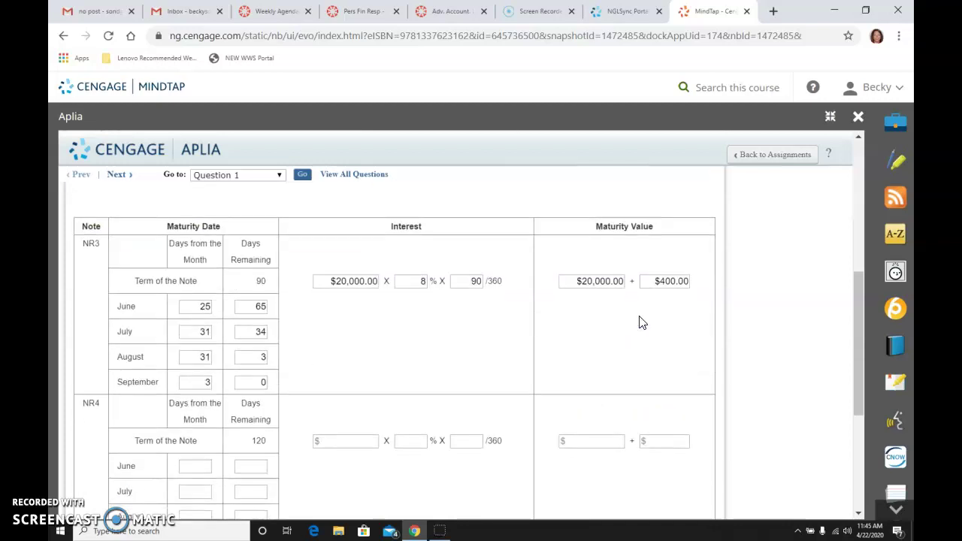
pyautogui.scroll(-3, 639, 320)
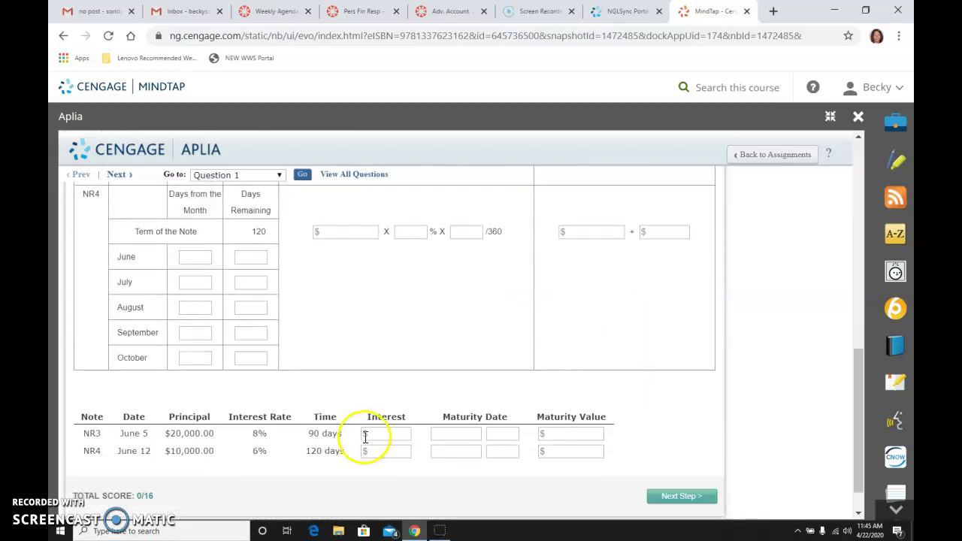
pyautogui.click(374, 434)
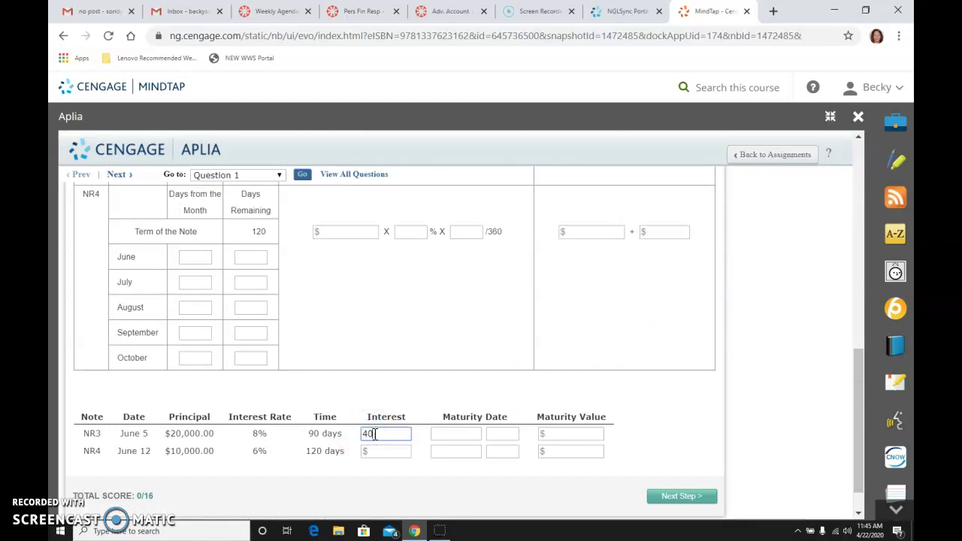
pyautogui.click(456, 431)
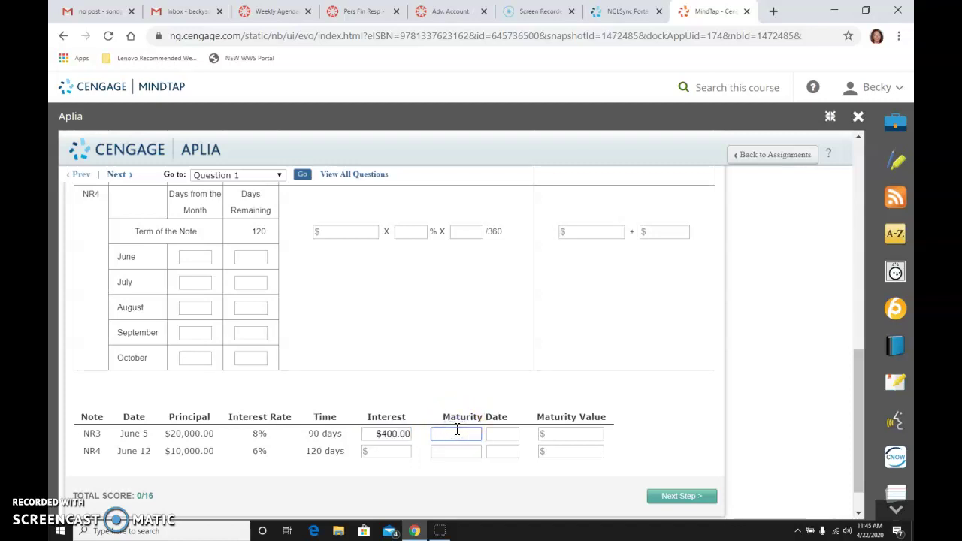
pyautogui.write('september')
pyautogui.press('Tab')
pyautogui.press('Tab')
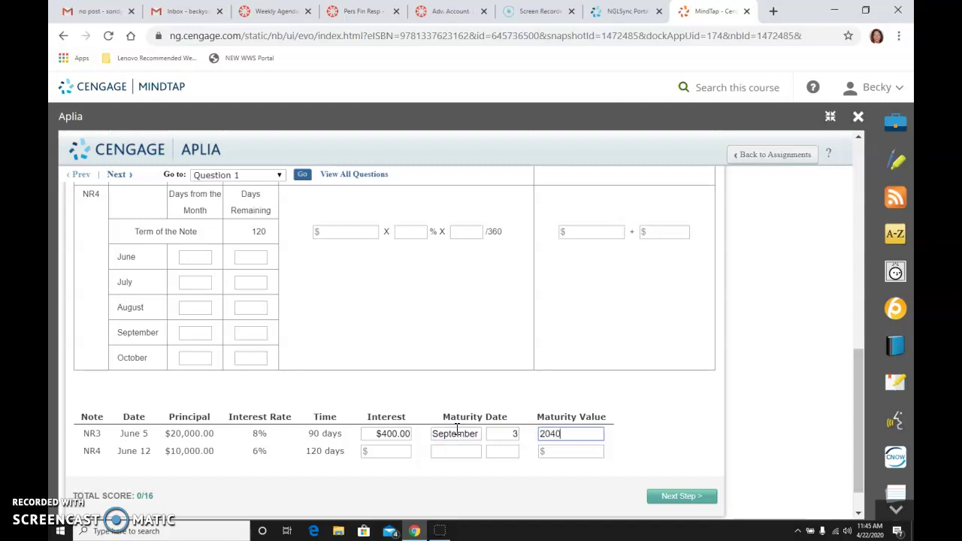
pyautogui.write('20400')
pyautogui.click(591, 403)
# - Enter a principal of 10000 and a rate of 8% in NR4's interest calculation
pyautogui.scroll(2, 591, 418)
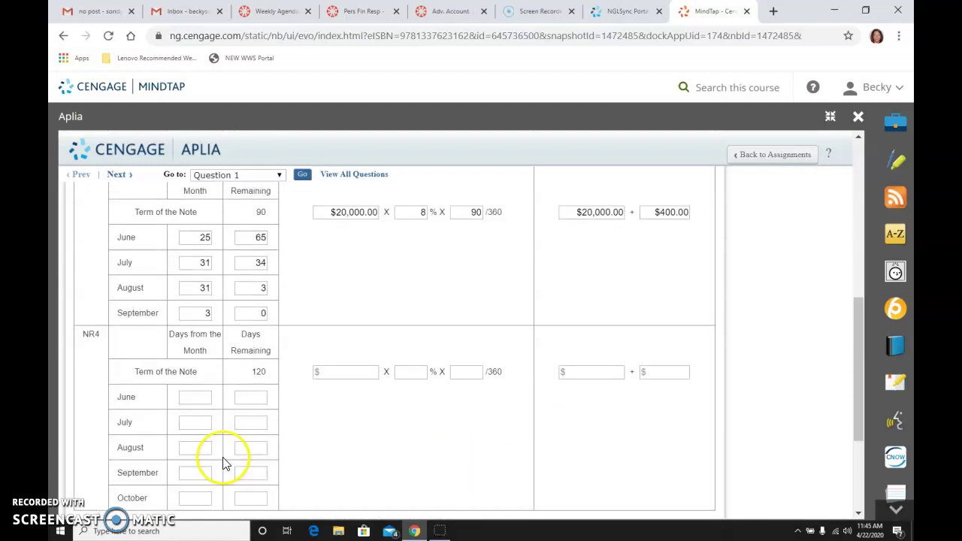
pyautogui.scroll(-1, 211, 432)
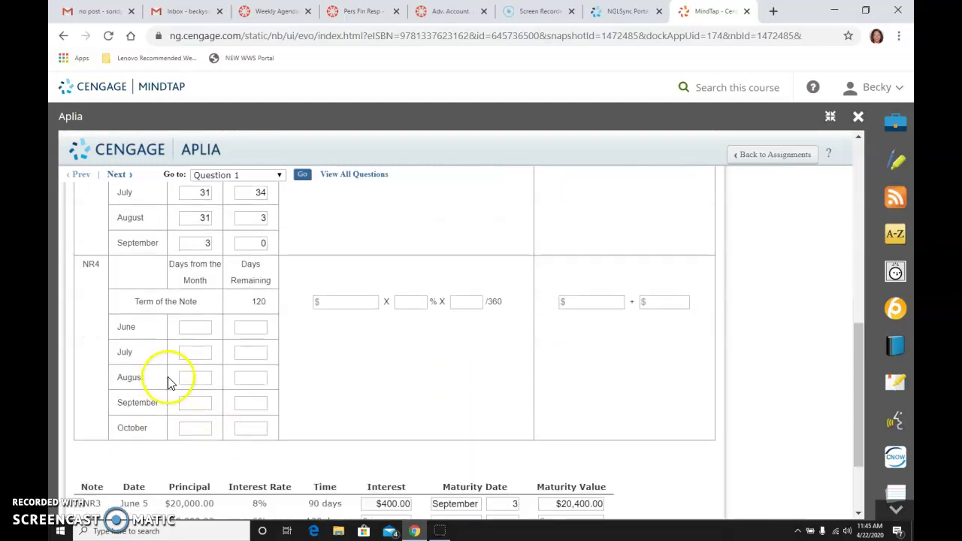
pyautogui.scroll(5, 333, 393)
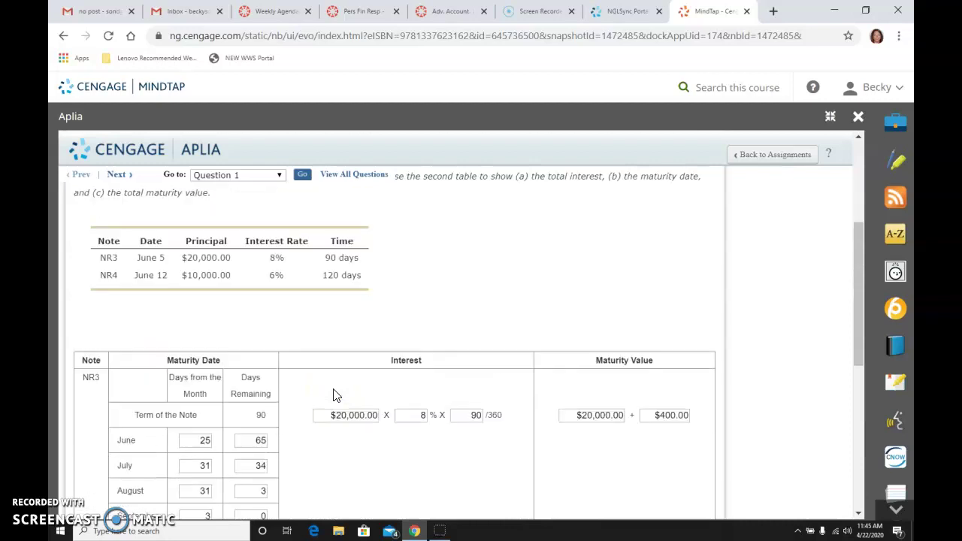
pyautogui.scroll(-2, 403, 391)
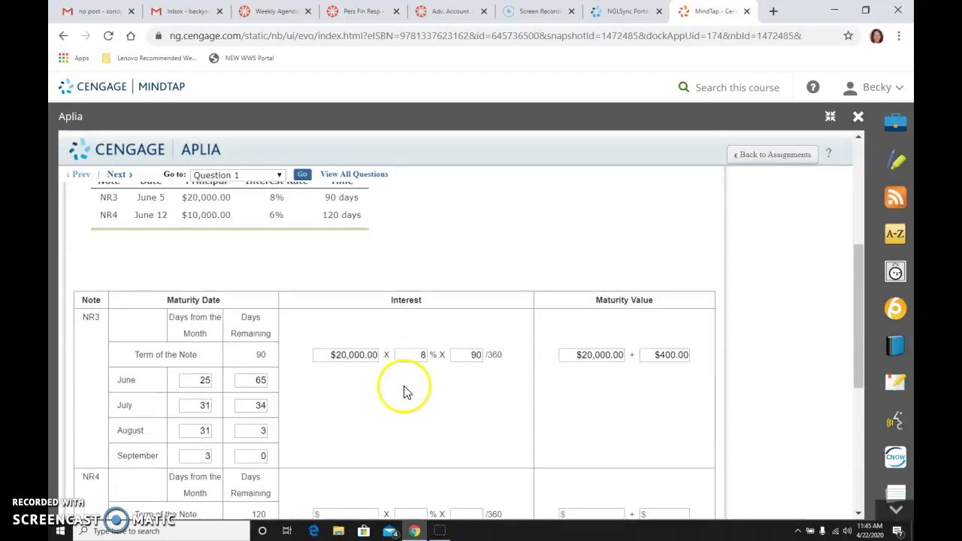
pyautogui.scroll(-1, 389, 474)
pyautogui.click(362, 444)
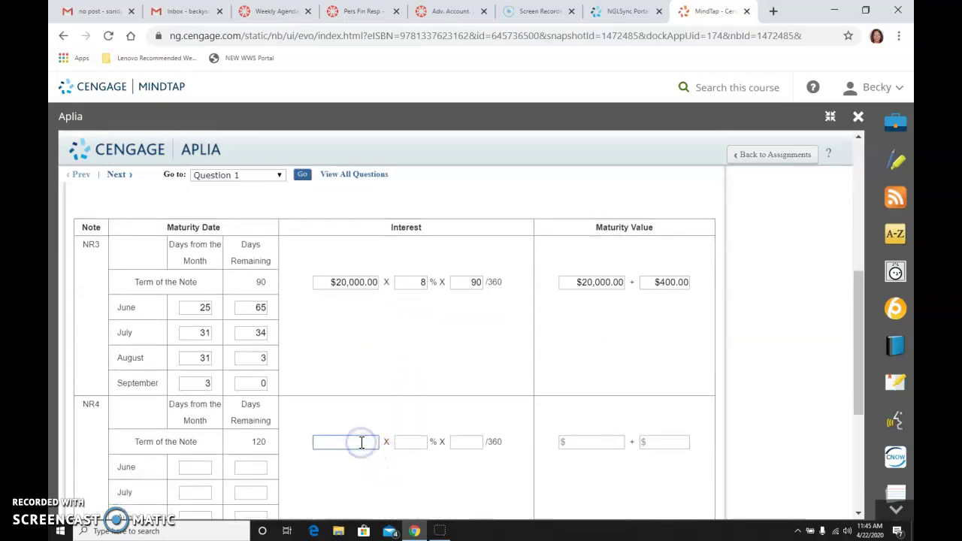
pyautogui.write('10000')
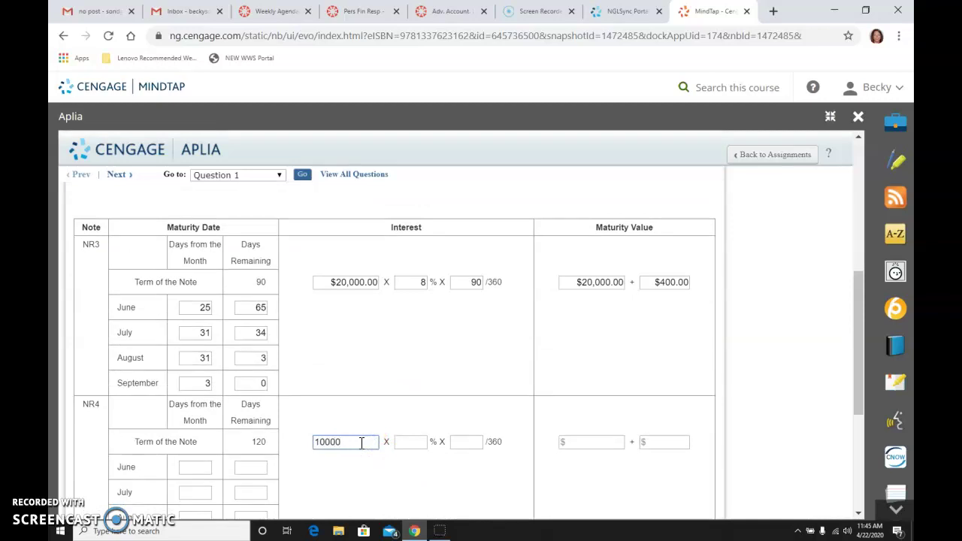
pyautogui.scroll(2, 362, 443)
pyautogui.scroll(-2, 361, 449)
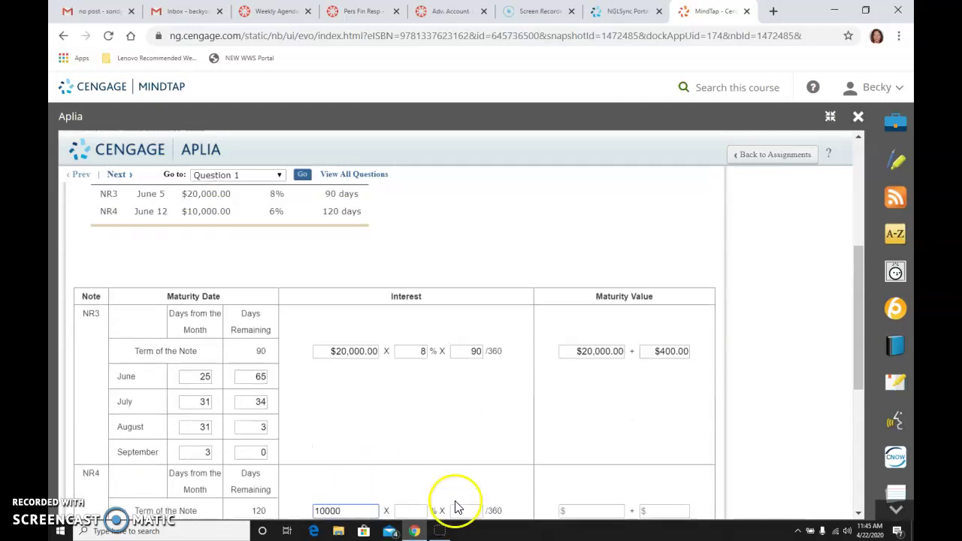
pyautogui.click(417, 442)
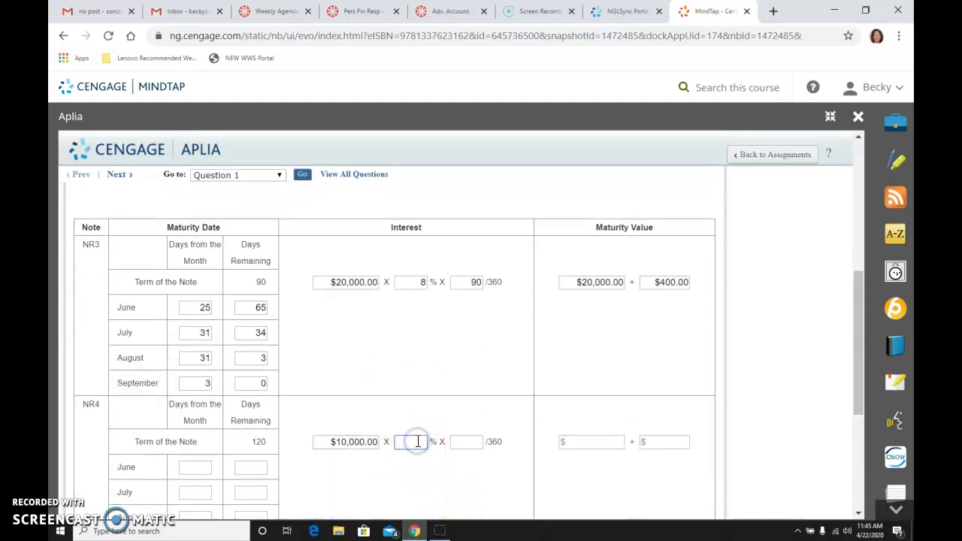
pyautogui.write('8')
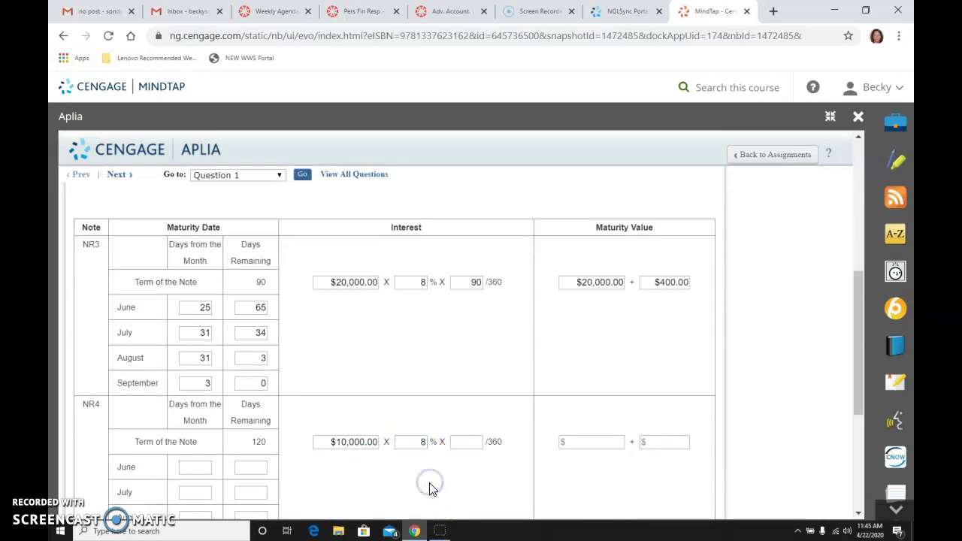
# - Fill in NR4's maturity date calculation with June 18 days and 102 remaining, and July 31 days and 71 remaining
pyautogui.scroll(2, 429, 483)
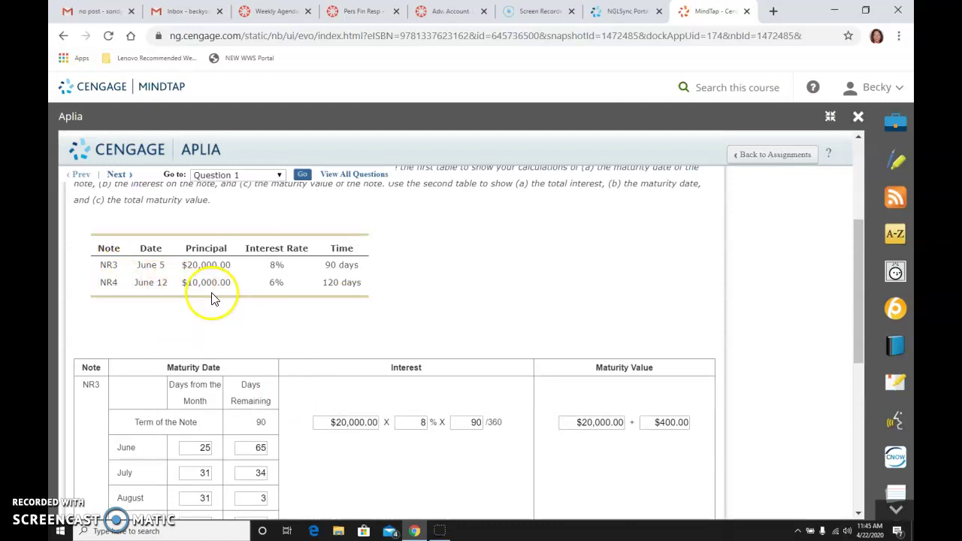
pyautogui.scroll(-4, 270, 319)
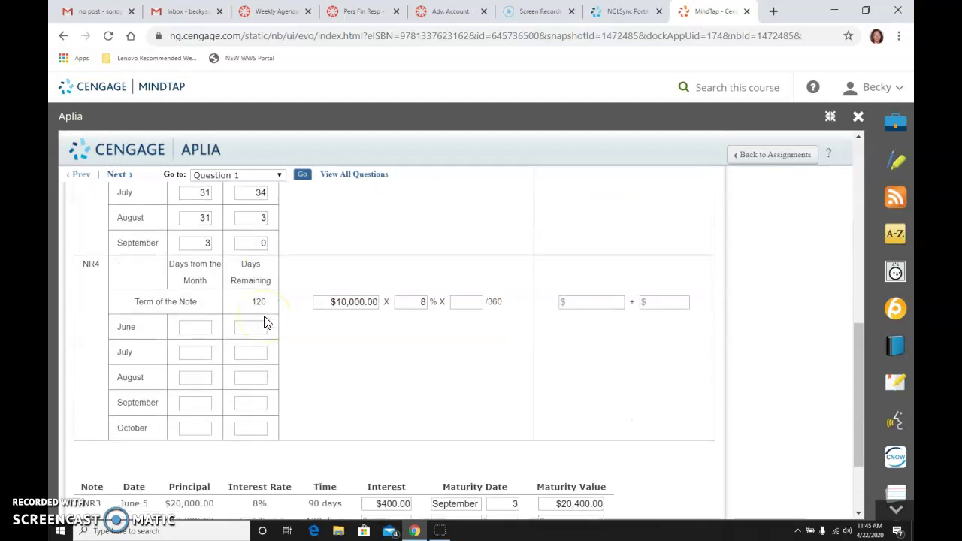
pyautogui.click(186, 328)
pyautogui.press('Tab')
pyautogui.press('Tab')
pyautogui.press('Tab')
pyautogui.write('71')
# - Complete NR4's days from the month and days remaining with August 31 and 40, September 30 and 10, and October 10 and 0
pyautogui.press('Tab')
pyautogui.write('31')
pyautogui.press('Tab')
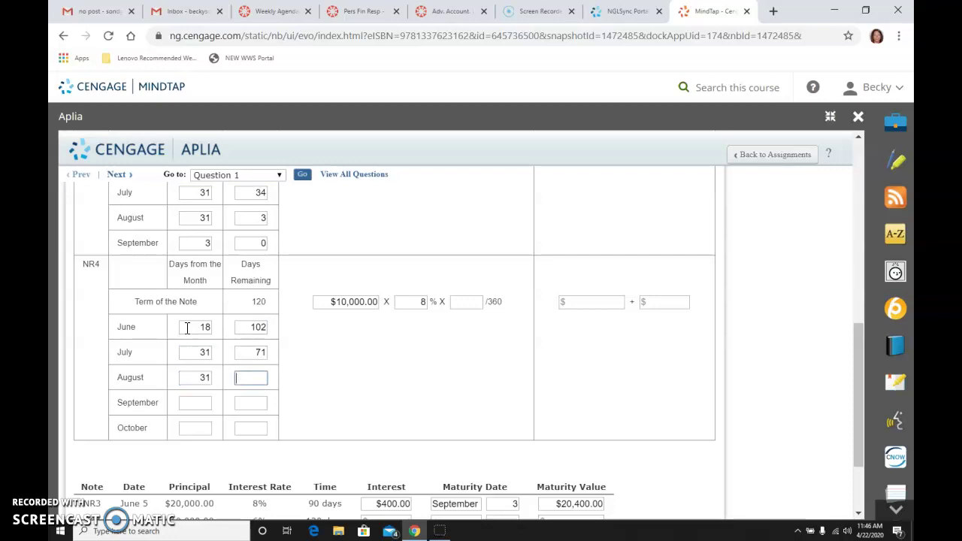
pyautogui.write('40')
pyautogui.press('Tab')
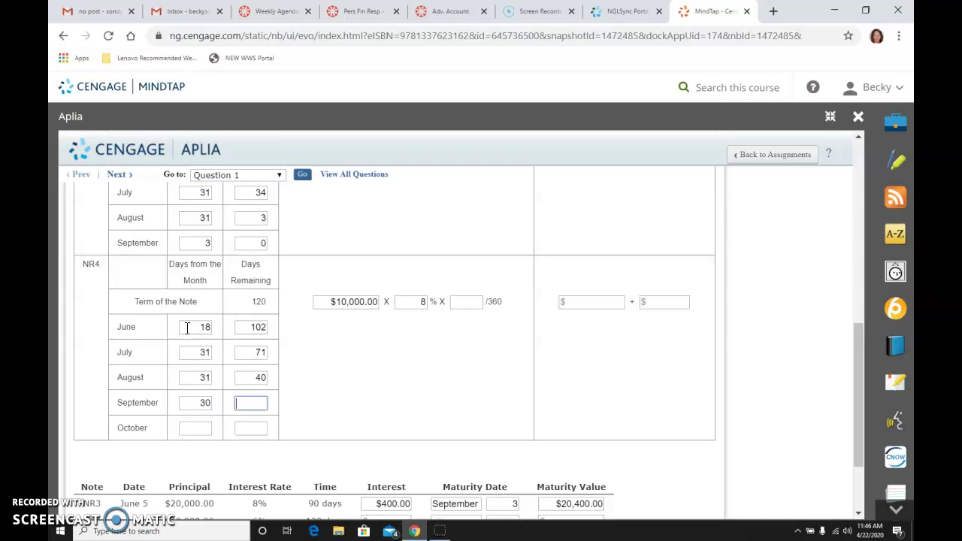
pyautogui.write('10')
pyautogui.press('Tab')
pyautogui.write('10')
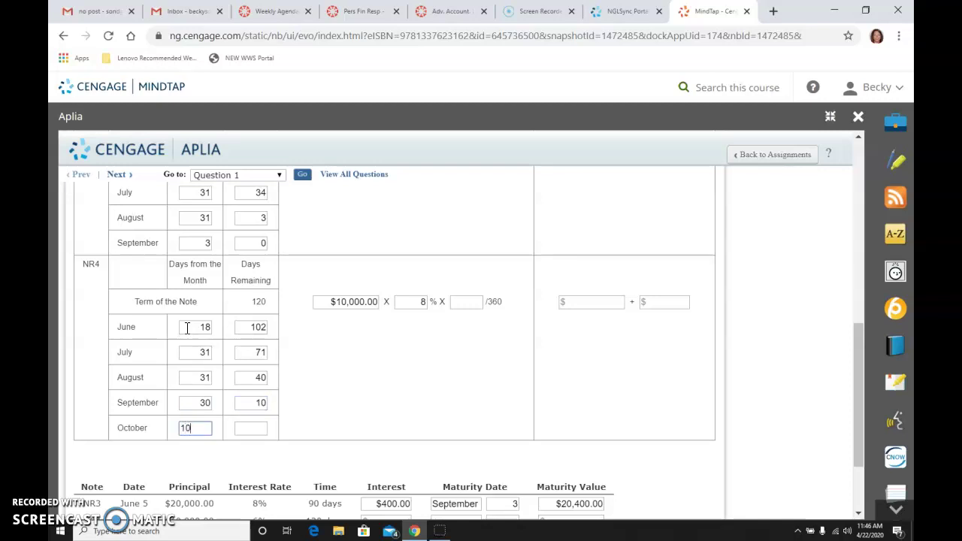
pyautogui.press('Tab')
pyautogui.press('Tab')
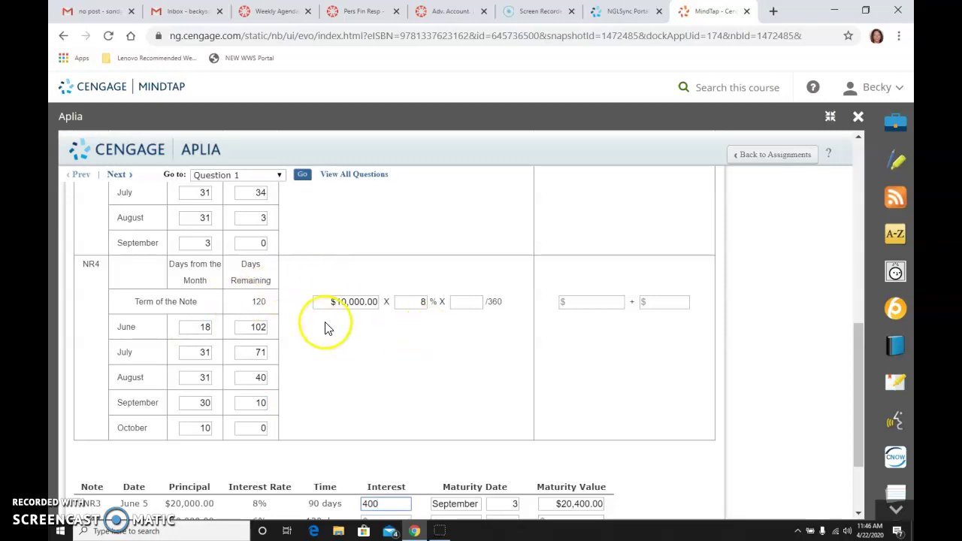
# - Set the time in NR4's interest calculation to 120 days
pyautogui.click(464, 300)
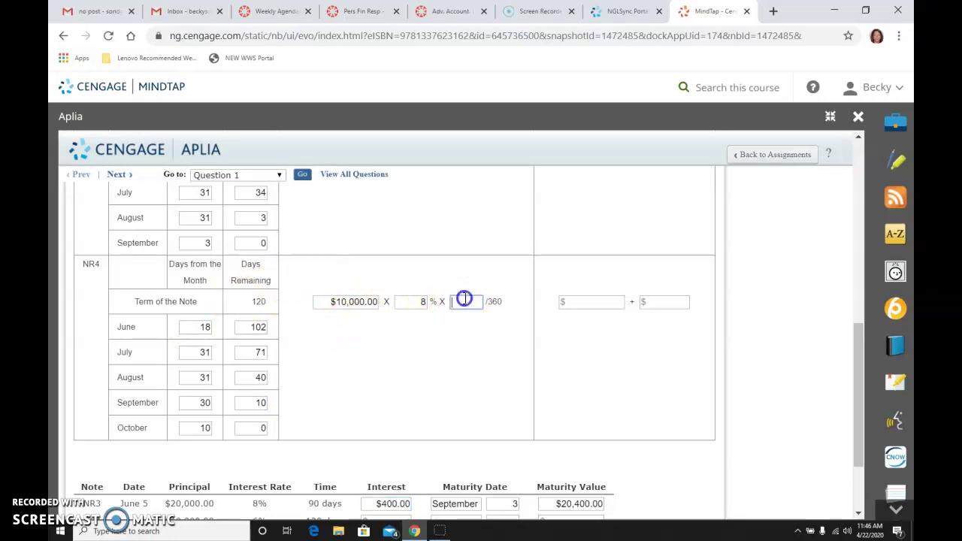
pyautogui.write('120')
pyautogui.click(490, 306)
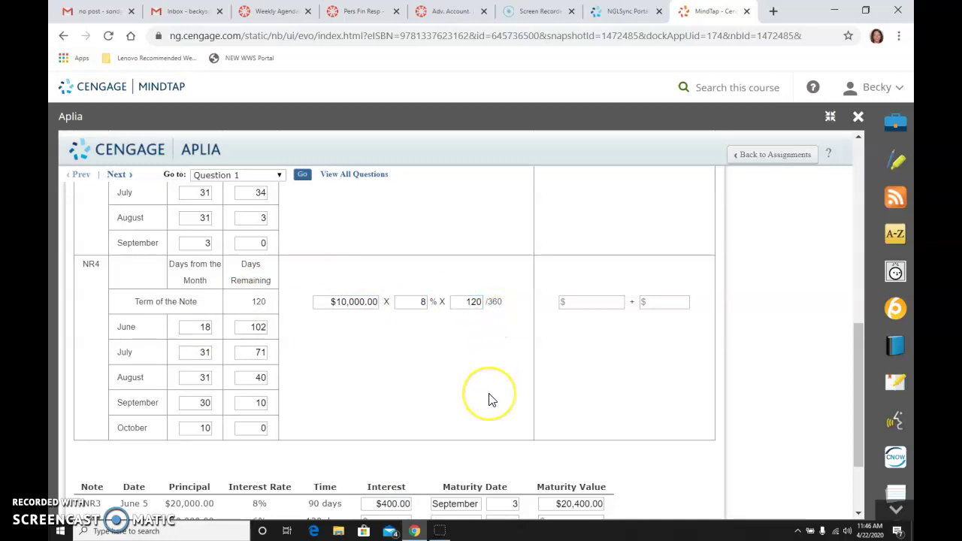
# - Enter interest of 200 and a maturity date of October 10 in NR4's row of the summary table
pyautogui.scroll(-1, 490, 400)
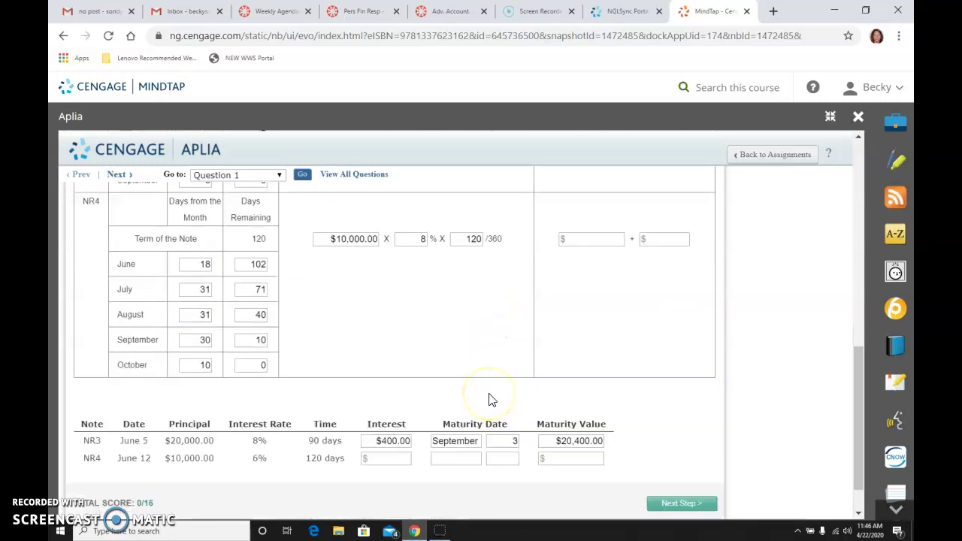
pyautogui.click(398, 451)
pyautogui.write('200')
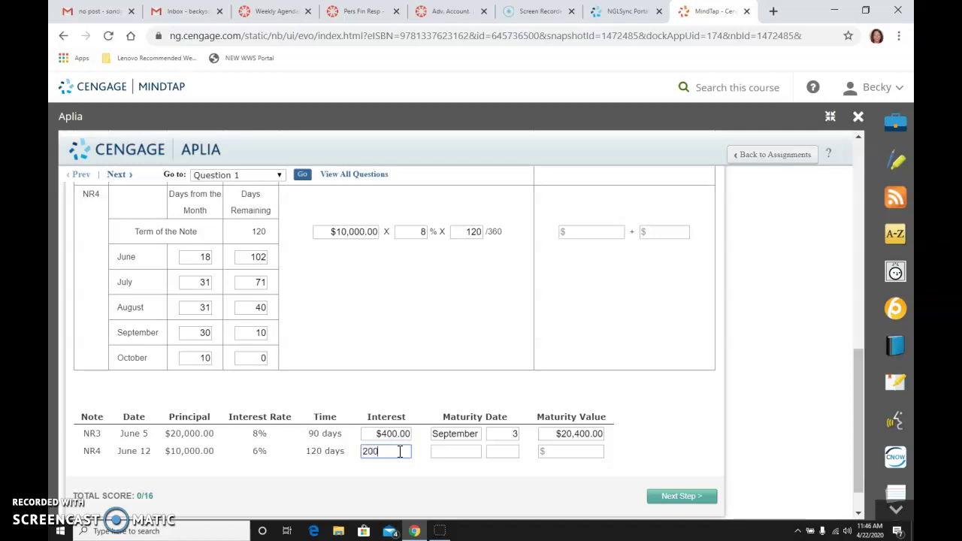
pyautogui.click(444, 449)
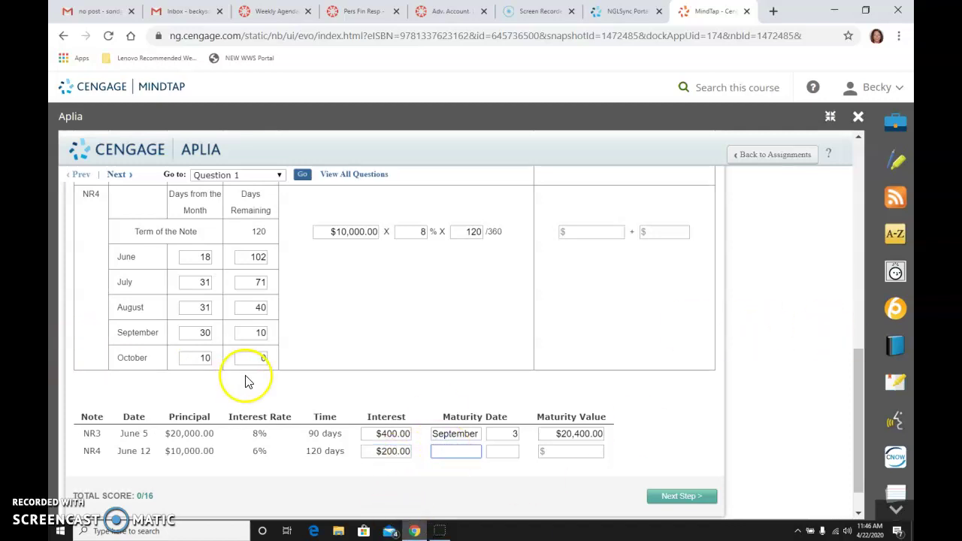
pyautogui.write('oct')
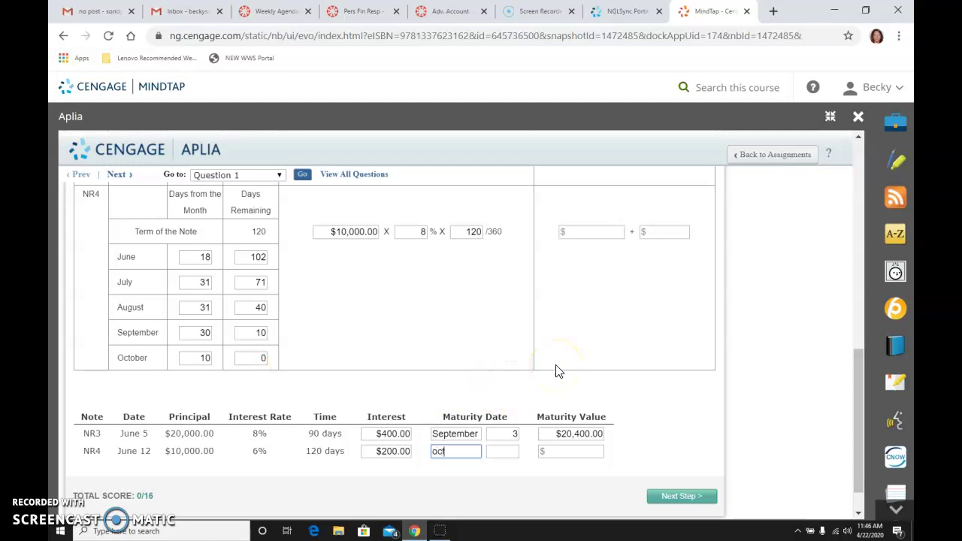
pyautogui.write('ober 1')
pyautogui.press('BackSpace')
pyautogui.press('Tab')
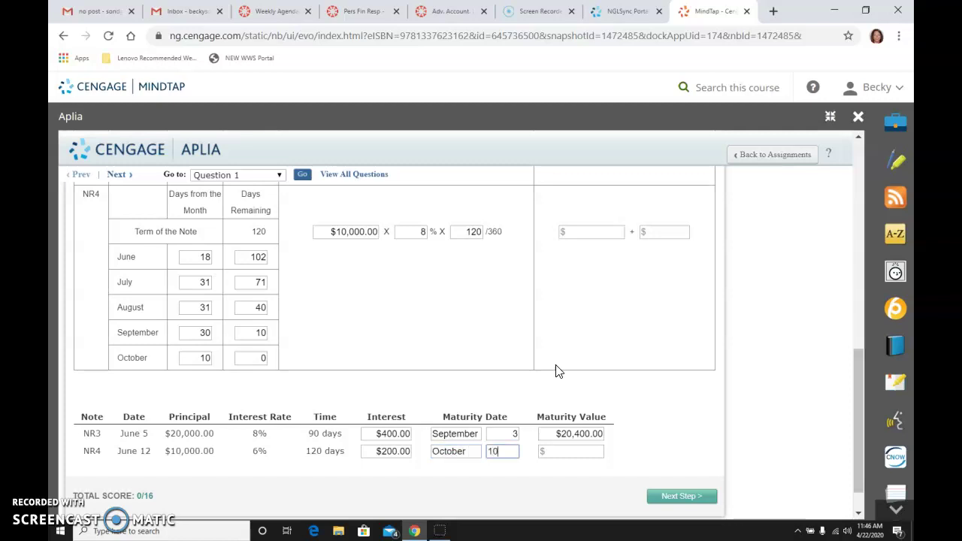
pyautogui.click(580, 450)
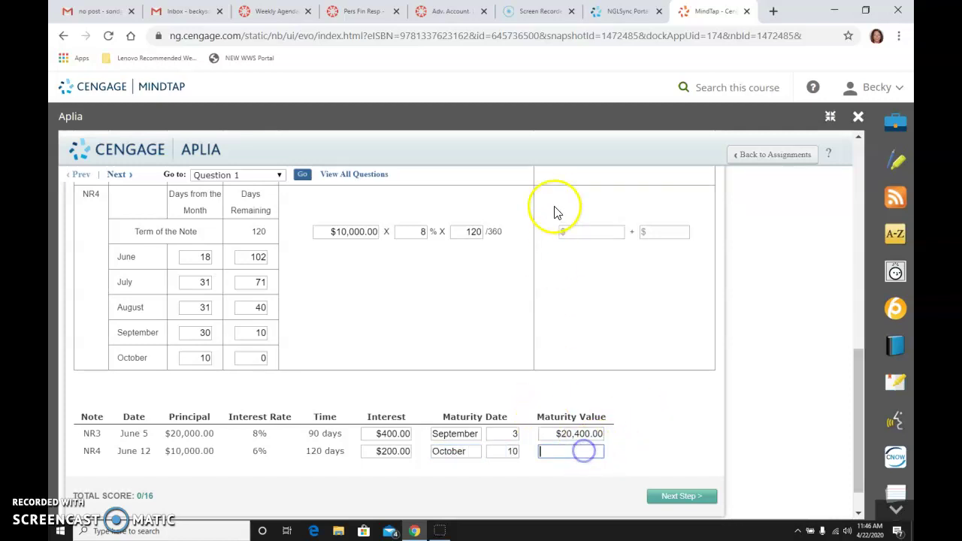
# - Fill in NR4's maturity value calculation as 10,000 principal plus 200 interest
pyautogui.click(576, 231)
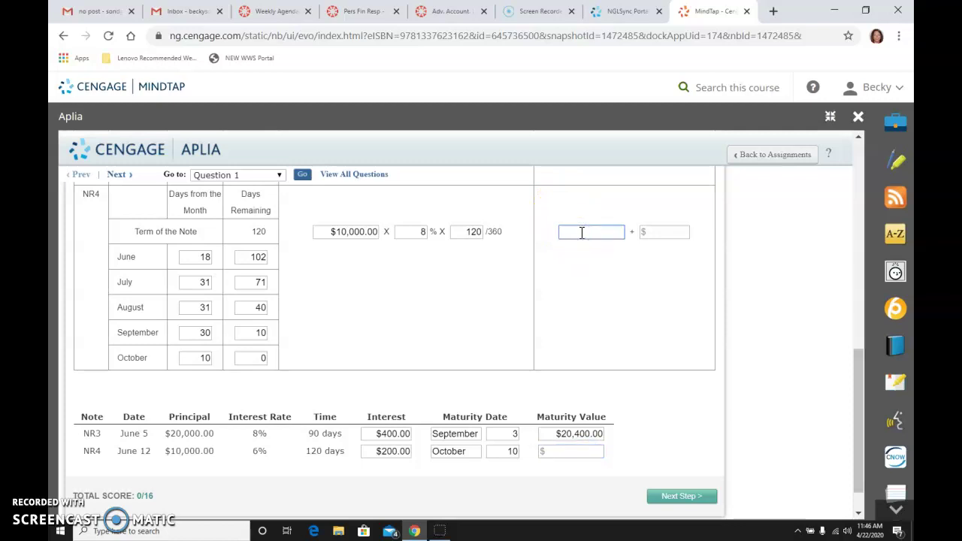
pyautogui.write('10,000')
pyautogui.press('Tab')
pyautogui.write('200')
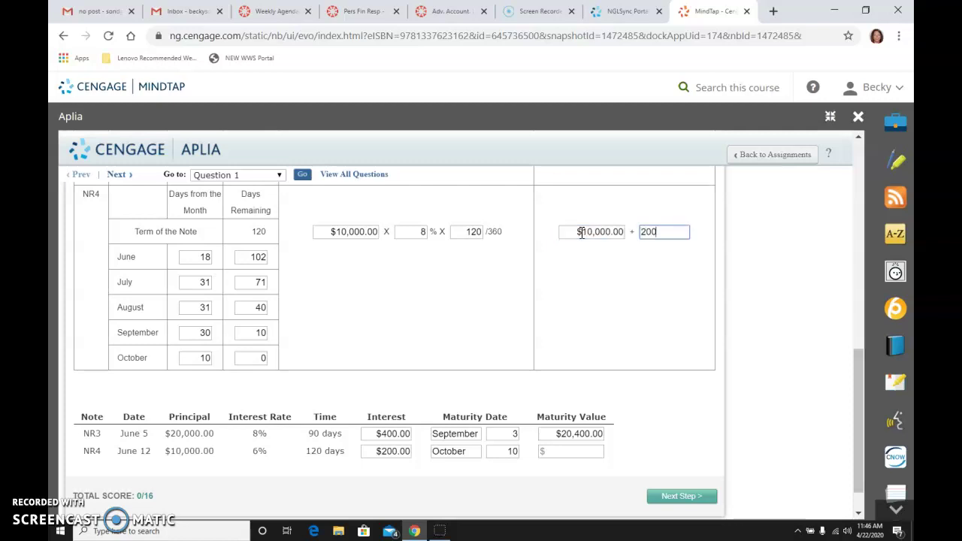
pyautogui.press('Tab')
# - Enter a maturity value of 10200 in NR4's row of the summary table
pyautogui.scroll(1, 582, 233)
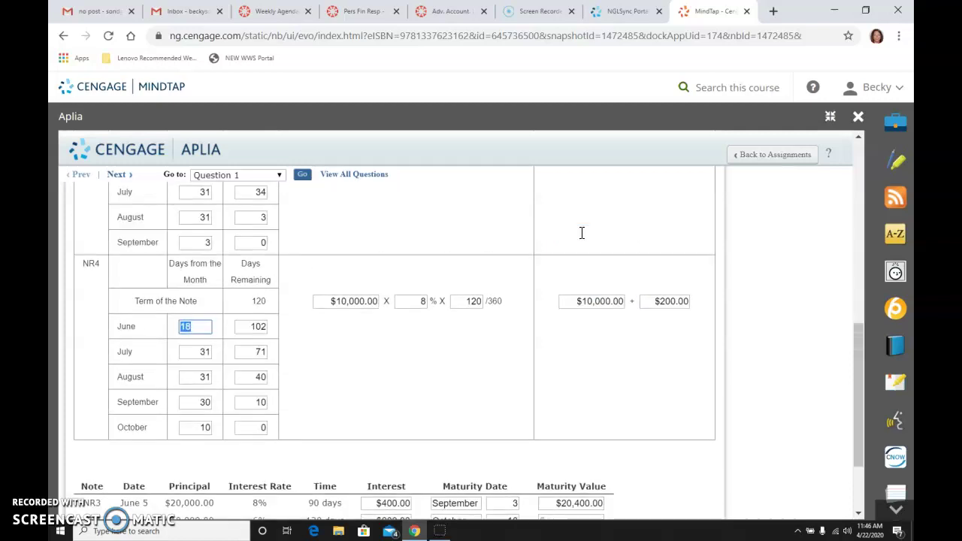
pyautogui.scroll(-2, 583, 241)
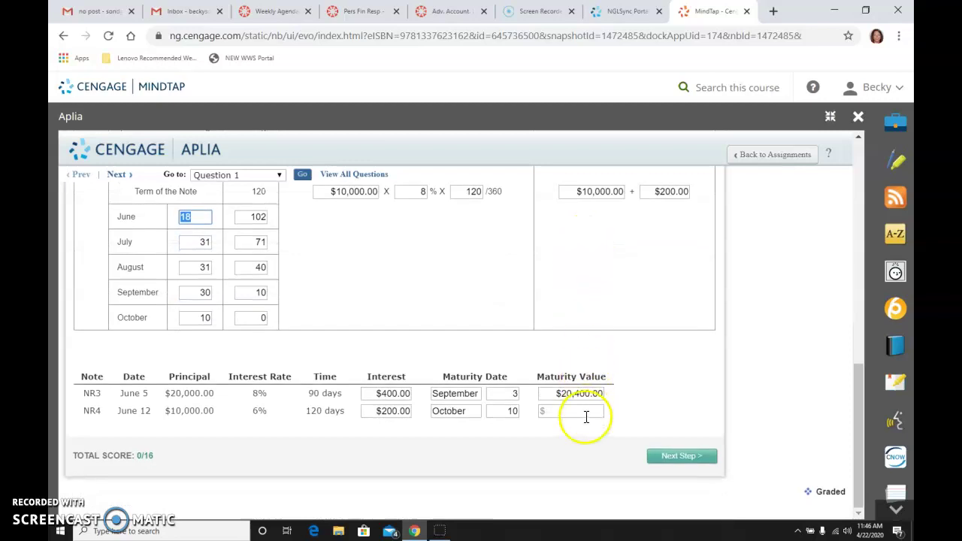
pyautogui.click(585, 415)
pyautogui.write('10,')
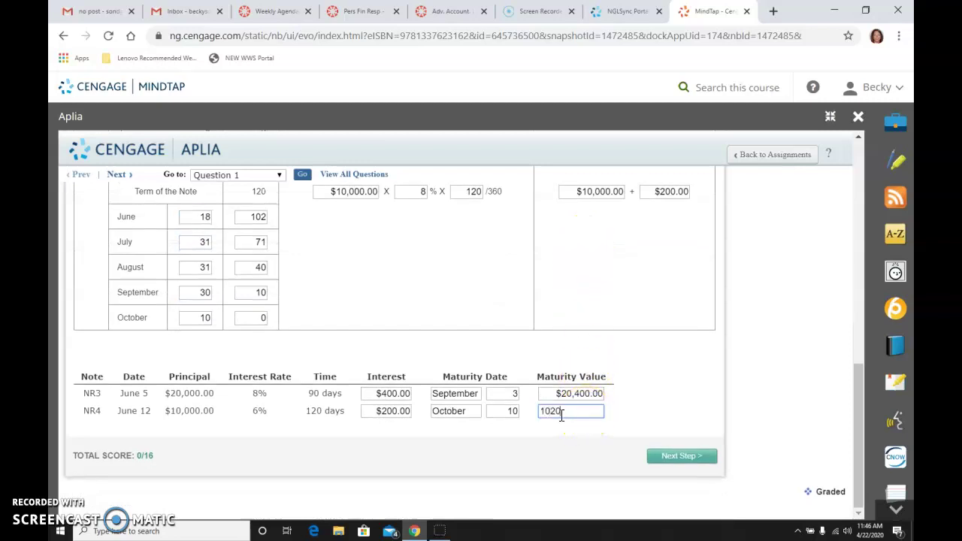
pyautogui.write('200')
pyautogui.click(689, 382)
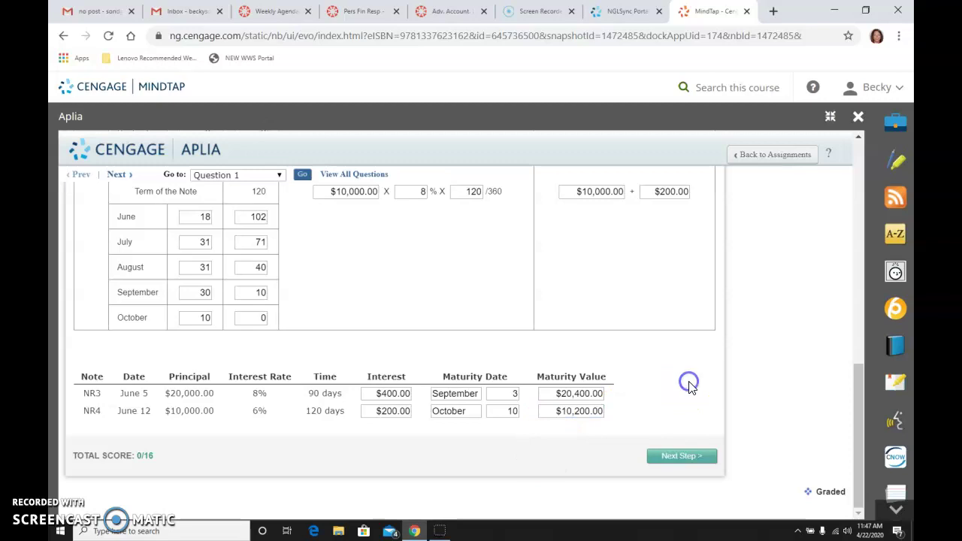
# - Advance the assignment to step 2, Journalize Transactions, and bring its list of transactions into view
pyautogui.click(67, 516)
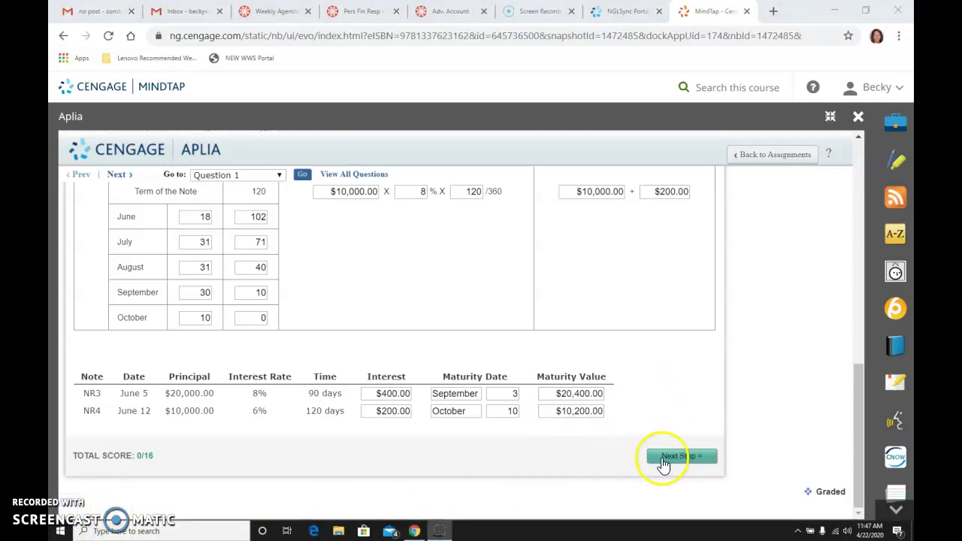
pyautogui.click(662, 457)
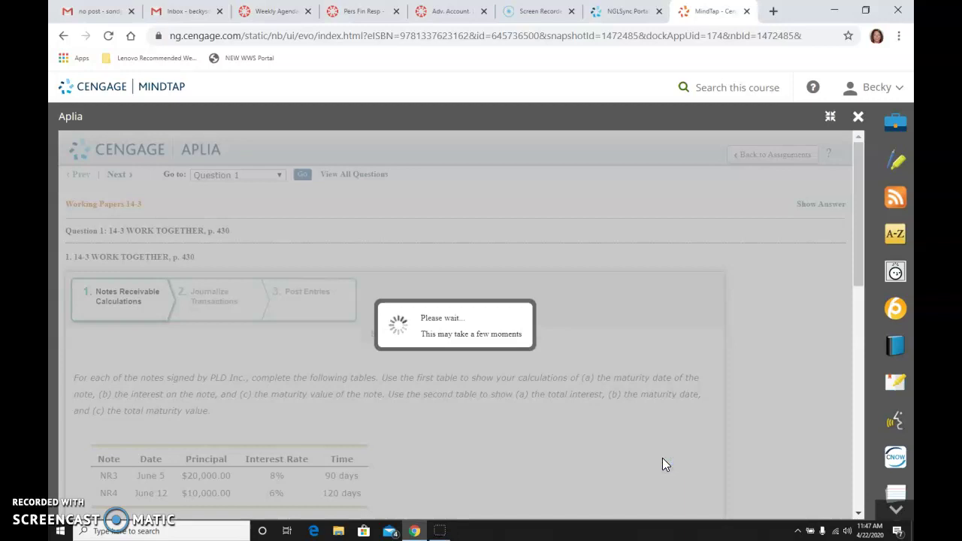
pyautogui.scroll(-2, 473, 404)
pyautogui.scroll(1, 473, 404)
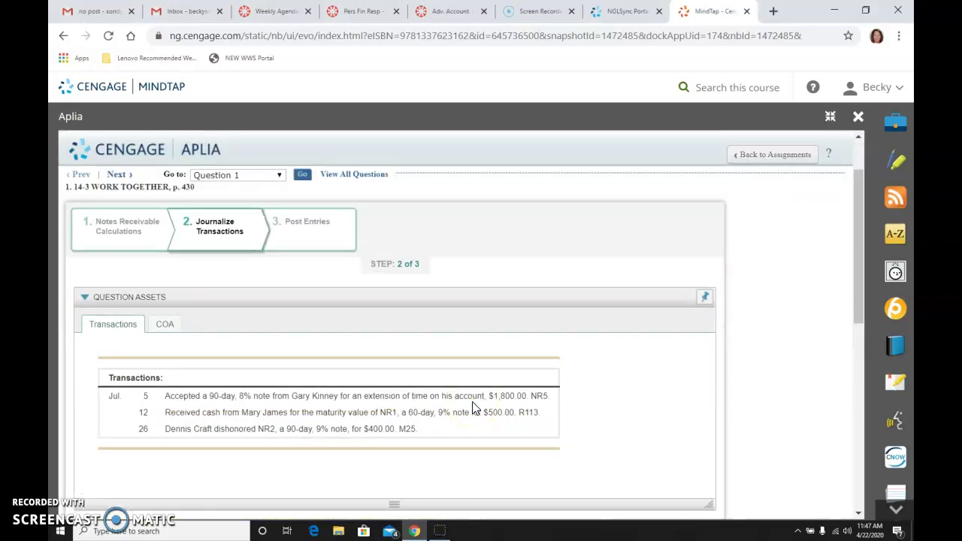
# - Review PLD, Inc.'s chart of accounts, including the general ledger accounts and the subsidiary ledgers
pyautogui.click(163, 325)
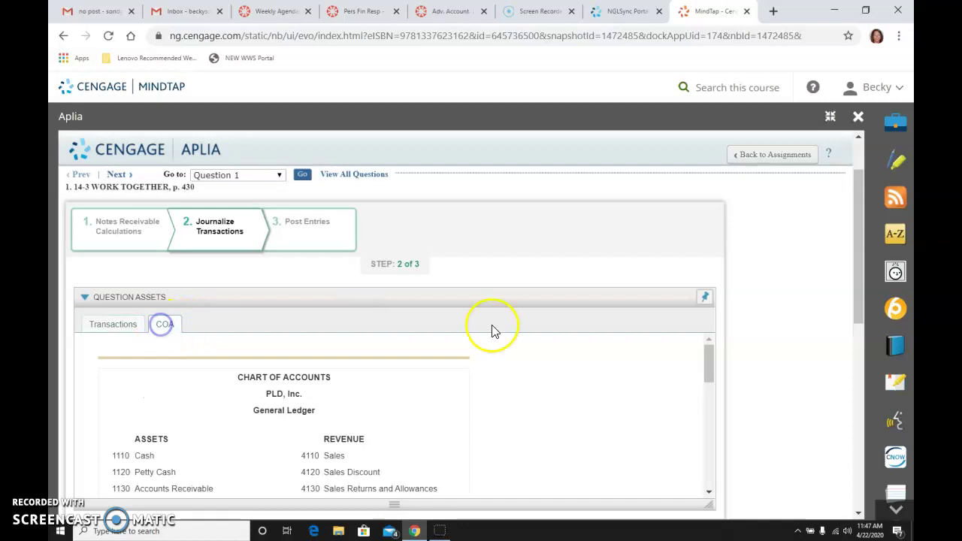
pyautogui.scroll(-8, 564, 423)
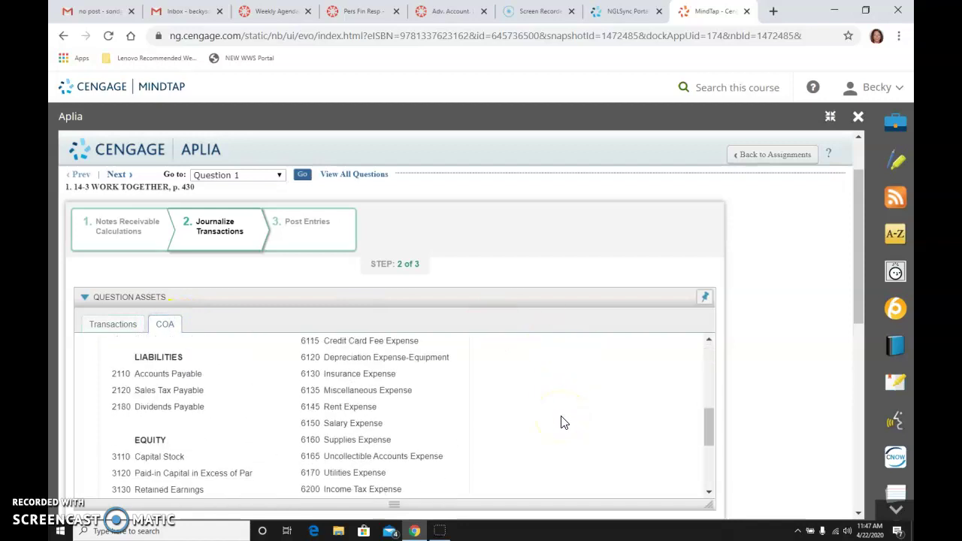
pyautogui.scroll(1, 564, 422)
pyautogui.scroll(-2, 564, 423)
pyautogui.scroll(2, 563, 422)
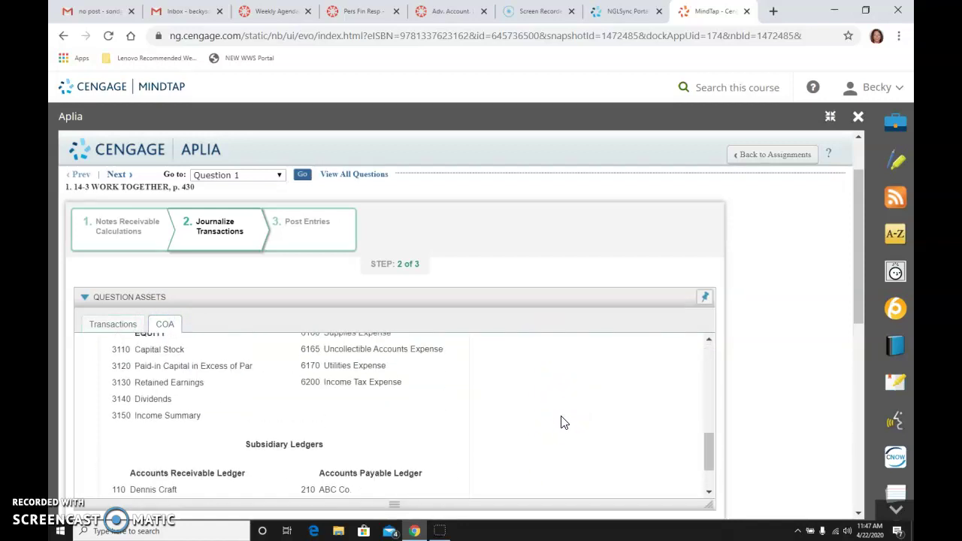
# - Examine the chart of accounts for the note and interest accounts and the customers in the accounts receivable ledger
pyautogui.scroll(2, 397, 425)
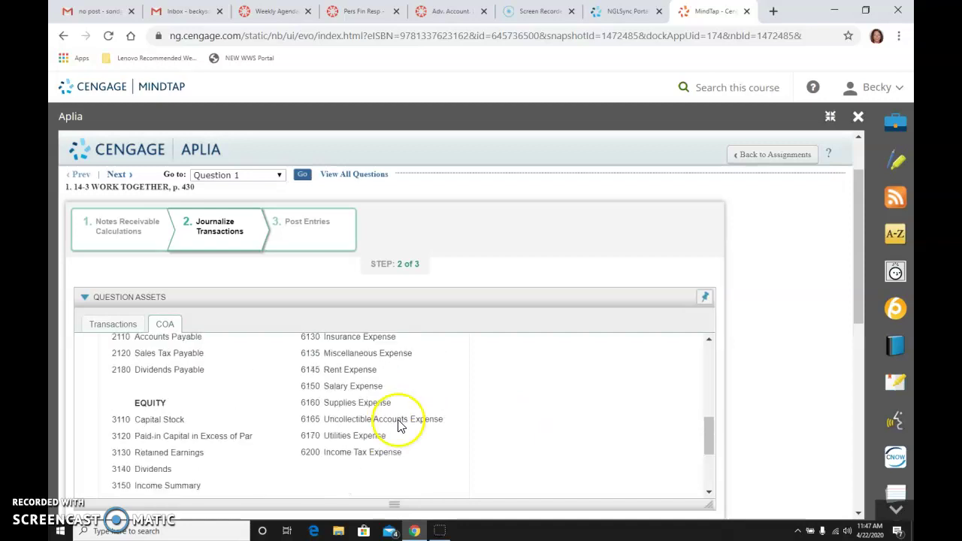
pyautogui.scroll(1, 399, 419)
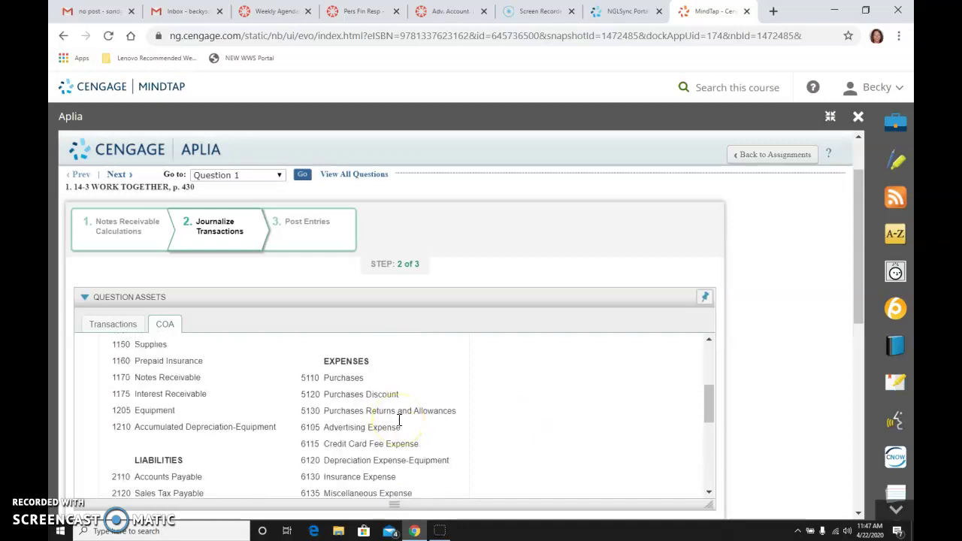
pyautogui.scroll(-3, 400, 421)
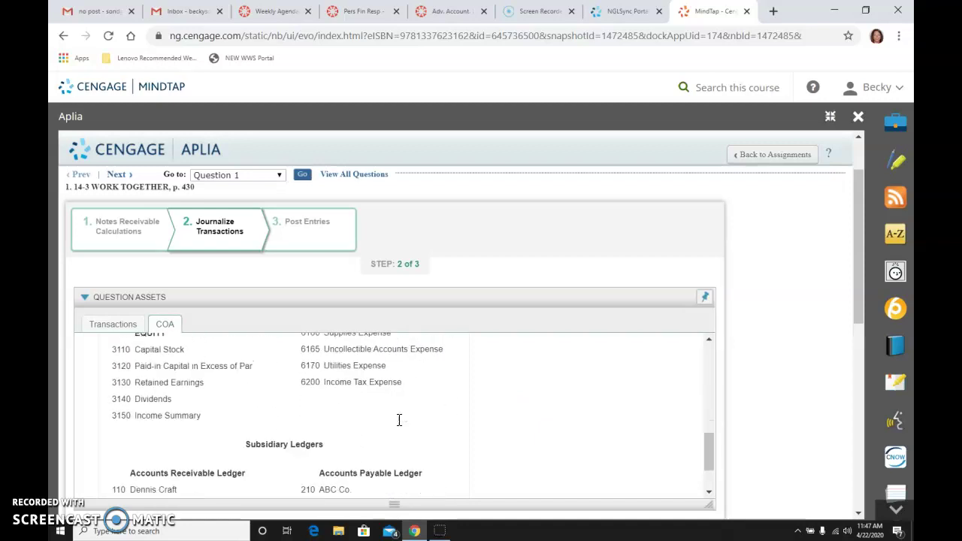
pyautogui.scroll(2, 399, 421)
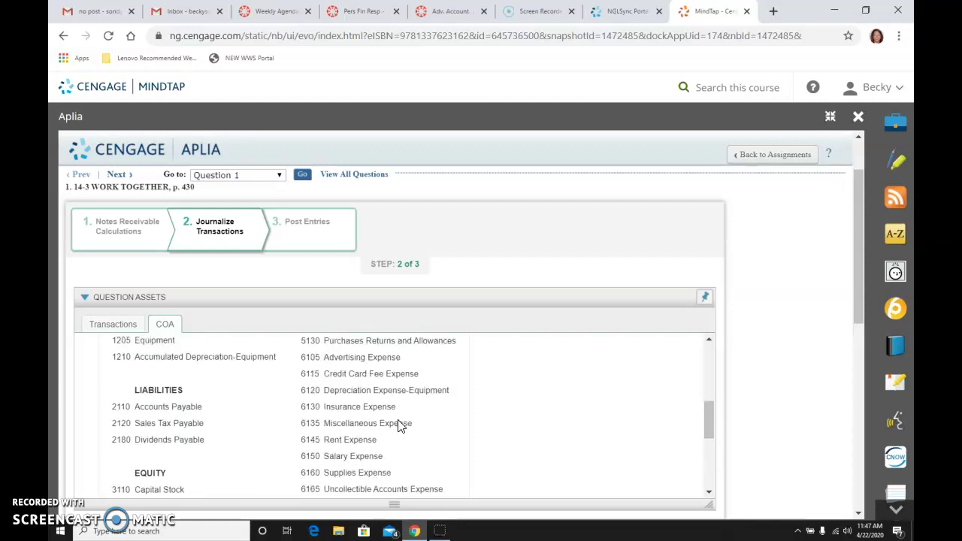
pyautogui.scroll(2, 399, 425)
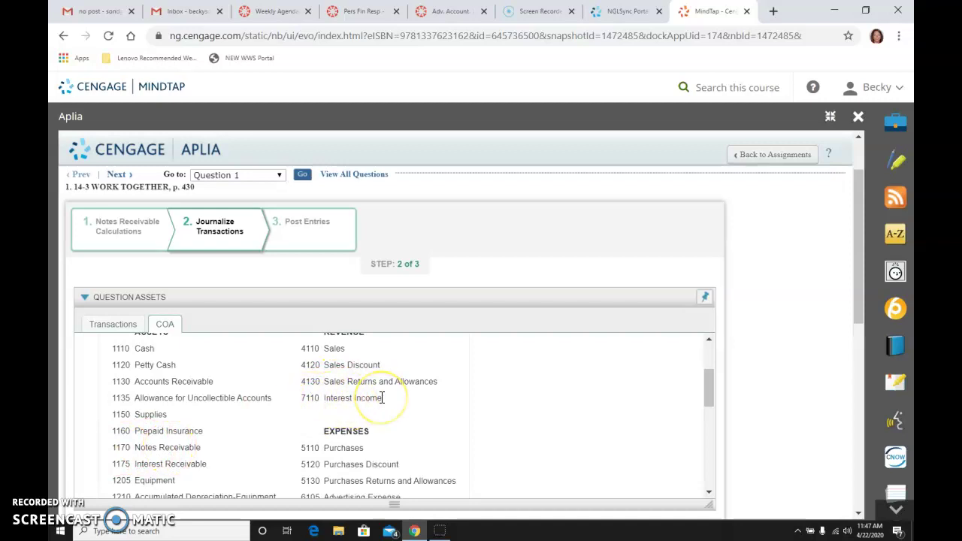
pyautogui.scroll(-6, 241, 444)
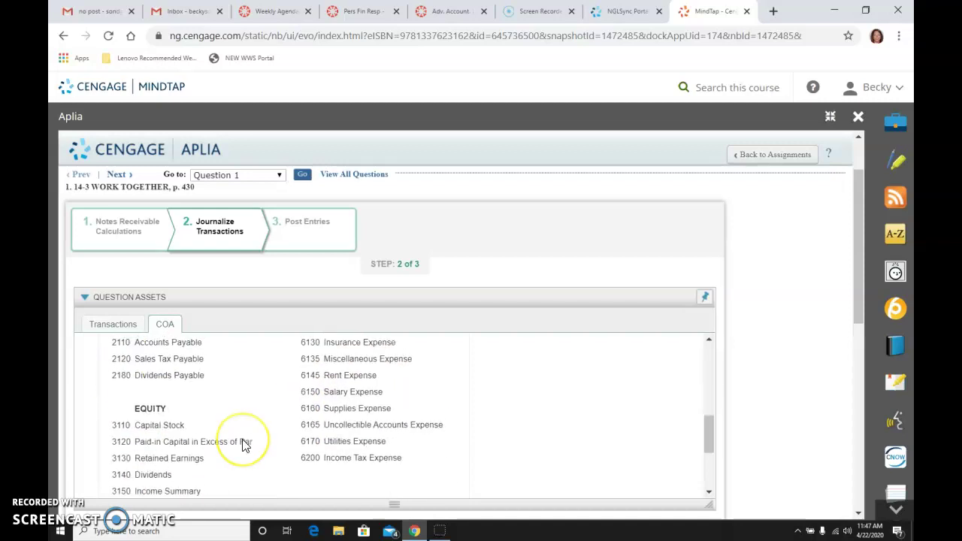
pyautogui.scroll(-5, 243, 446)
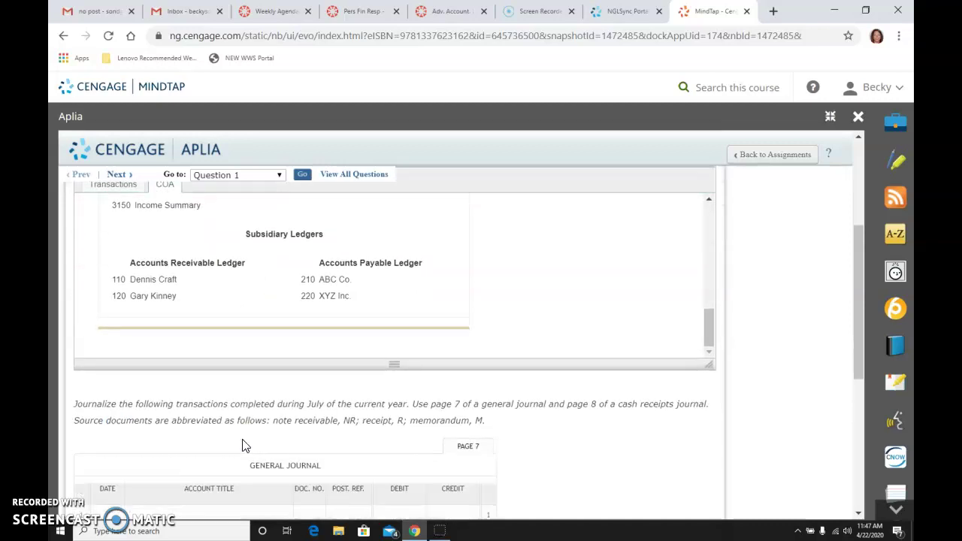
# - Reopen the list of July transactions and read the July 5 note accepted for an extension of time
pyautogui.scroll(4, 240, 444)
pyautogui.click(132, 406)
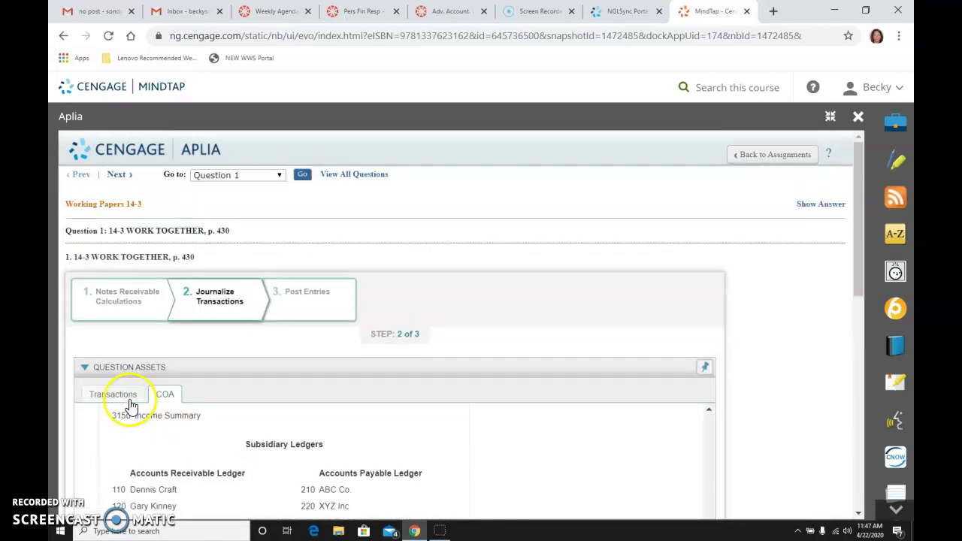
pyautogui.scroll(-2, 436, 462)
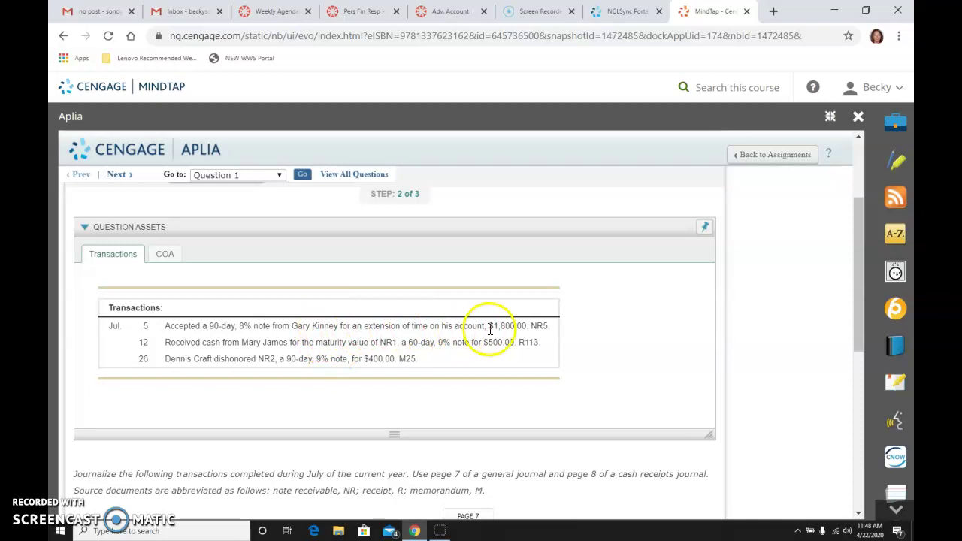
pyautogui.scroll(-1, 585, 373)
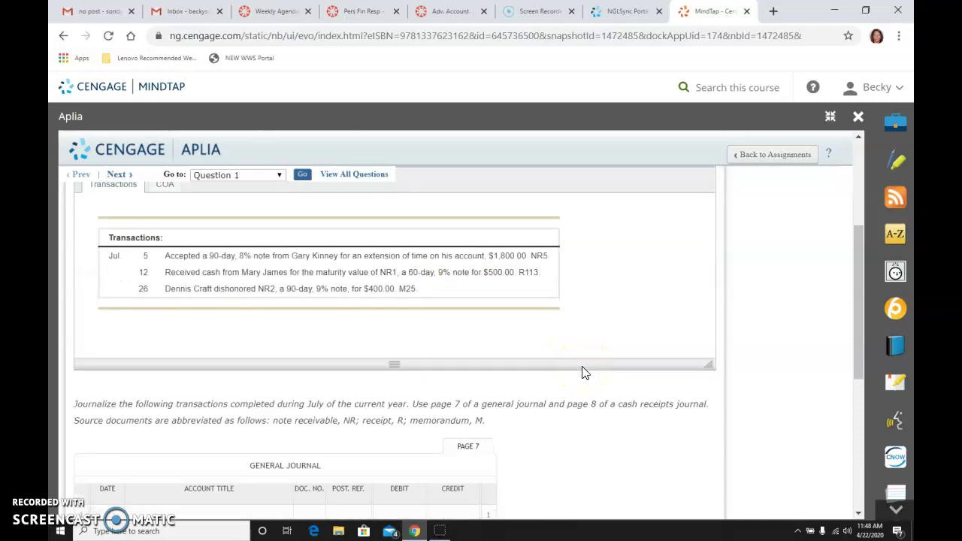
pyautogui.scroll(-2, 584, 373)
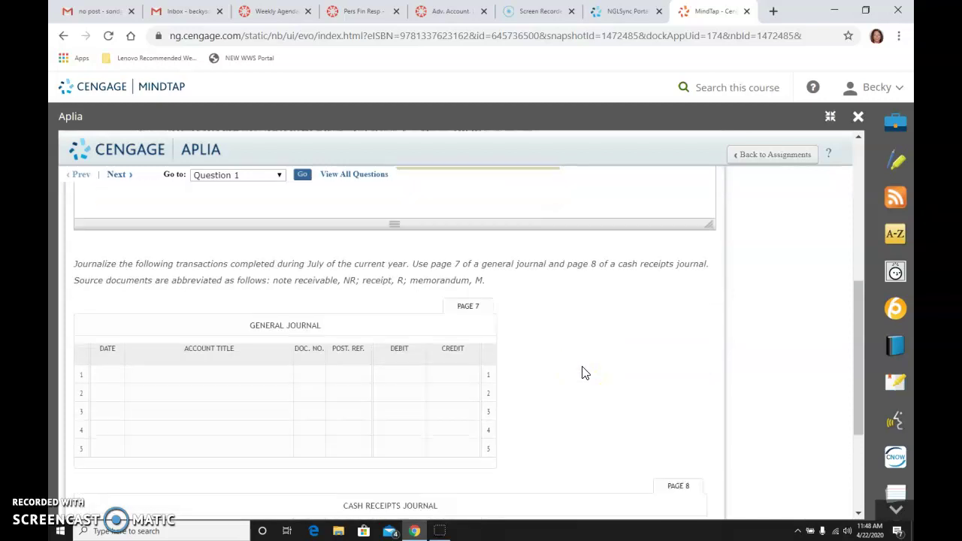
# - On line 1 of the general journal, enter date 5, Notes Receivable, document NR5 and a debit of 1800
pyautogui.click(111, 374)
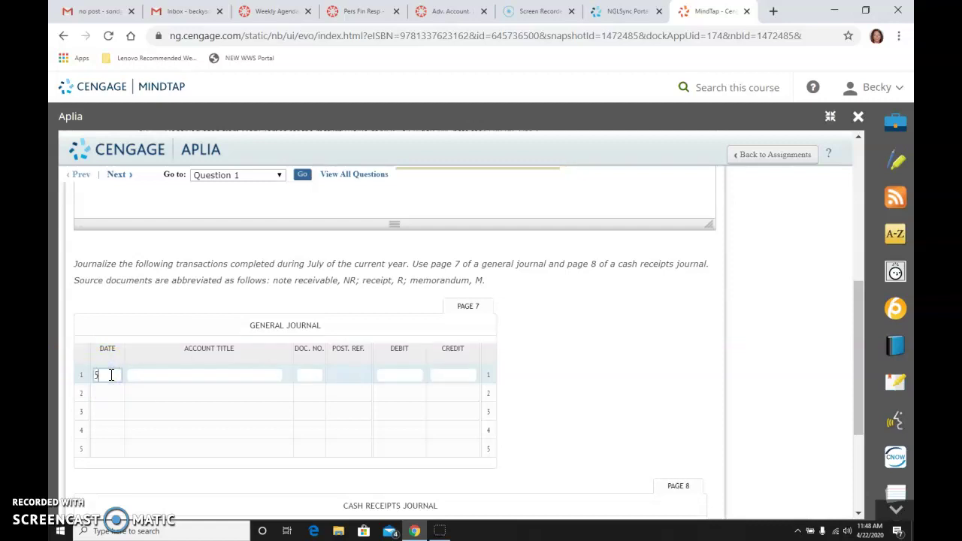
pyautogui.press('Tab')
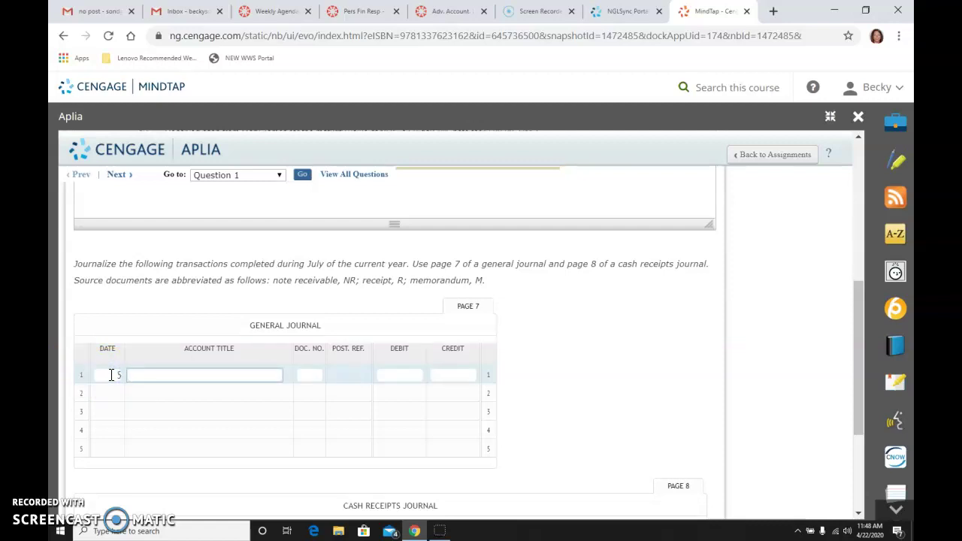
pyautogui.write('Notes Receivable')
pyautogui.press('Tab')
pyautogui.write('nr')
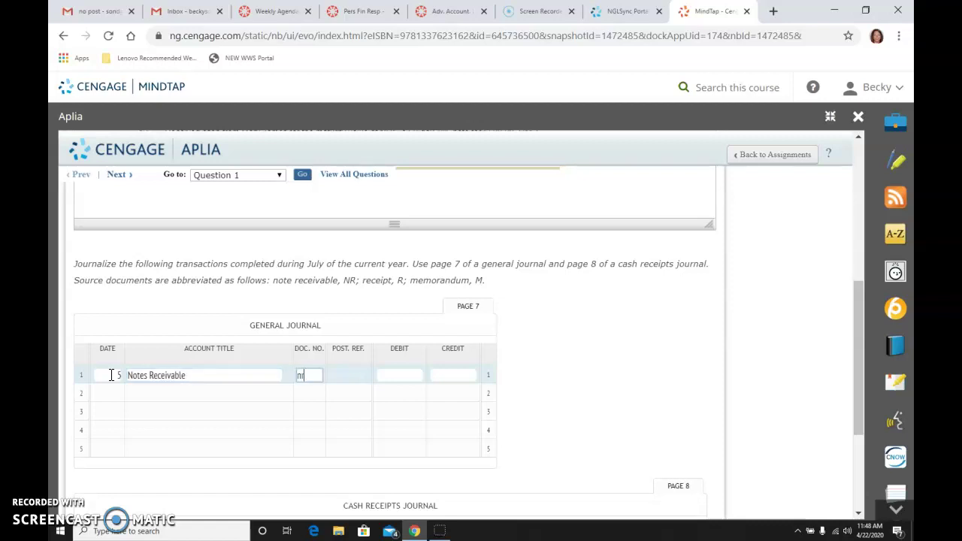
pyautogui.press('Tab')
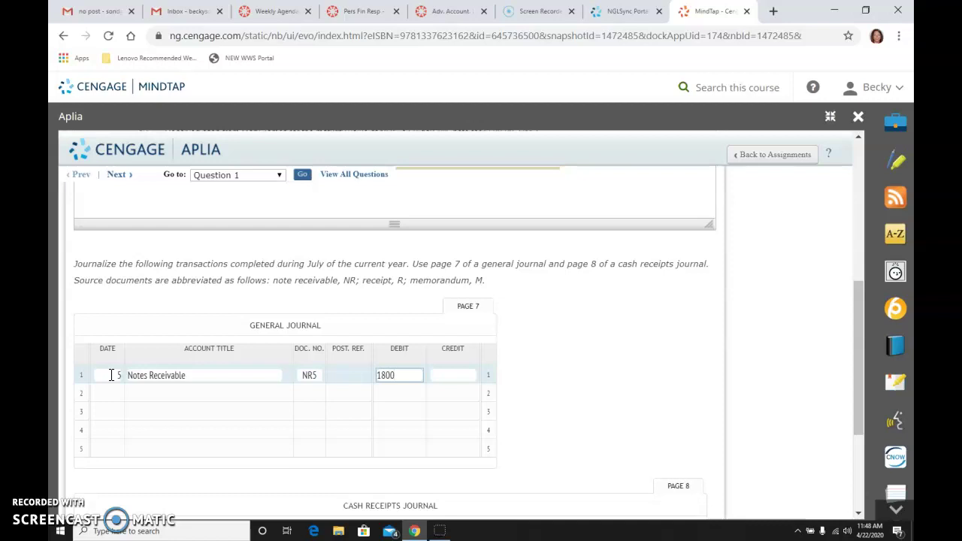
# - On line 2 of the general journal, enter Accounts Receivable/ plus the customer's full name with a credit of 1800
pyautogui.click(167, 393)
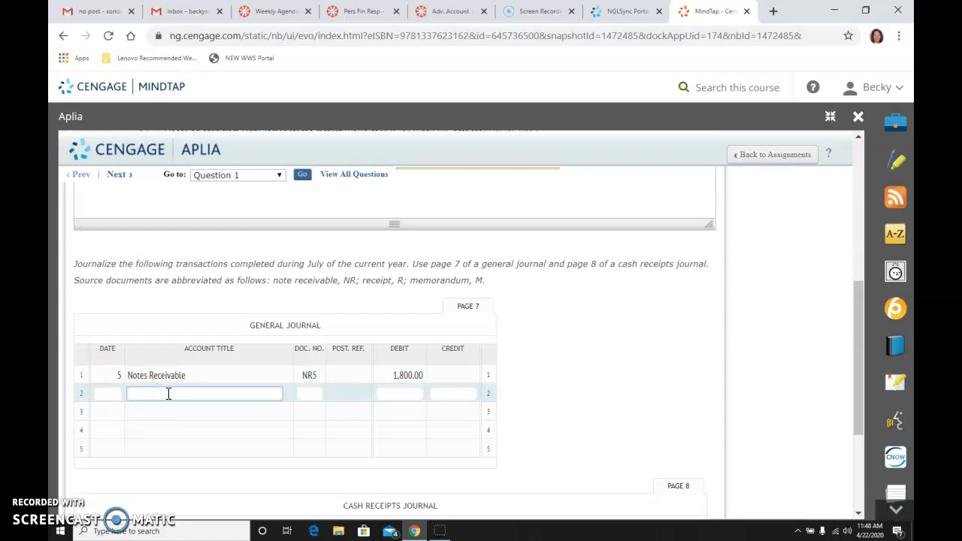
pyautogui.write('accounts receivable/gary kinney')
pyautogui.press('Tab')
pyautogui.press('Tab')
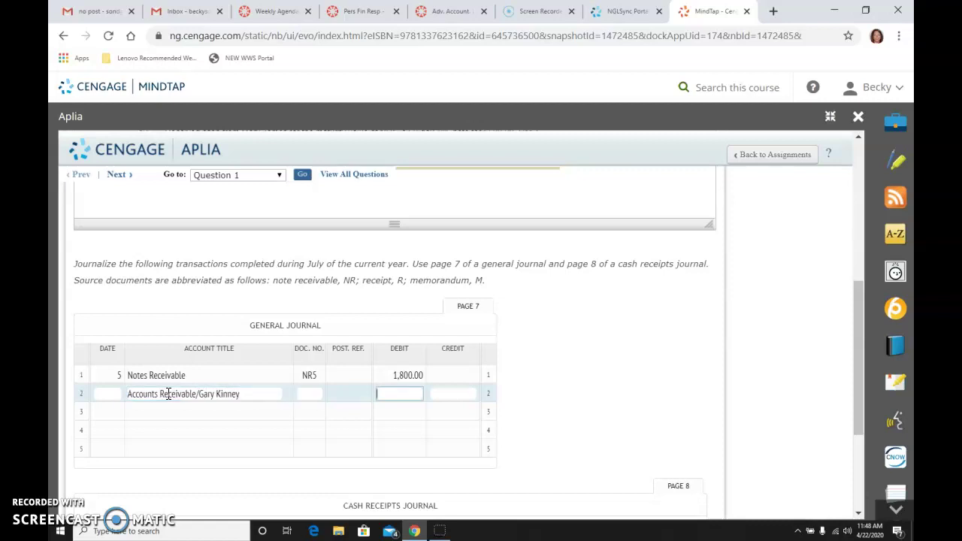
pyautogui.press('Tab')
pyautogui.write('1800')
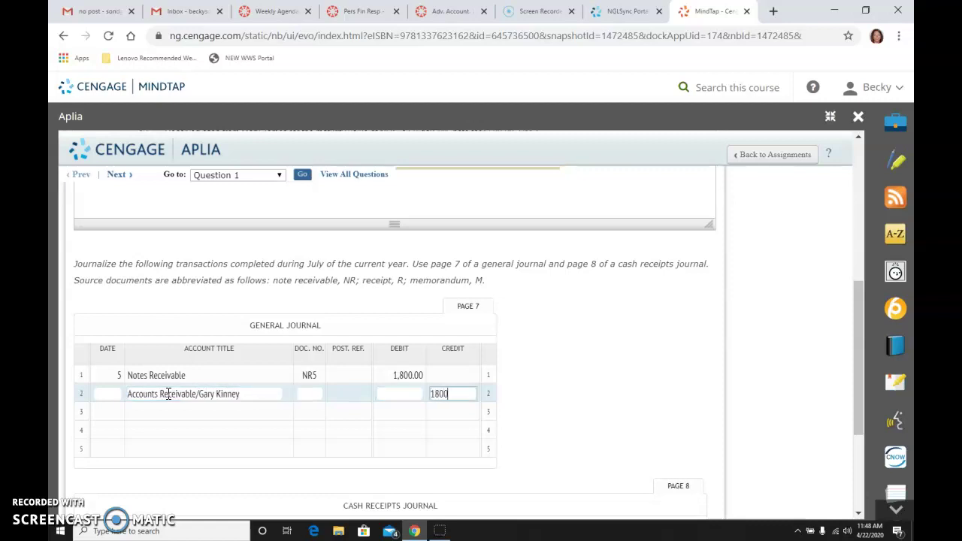
pyautogui.click(123, 408)
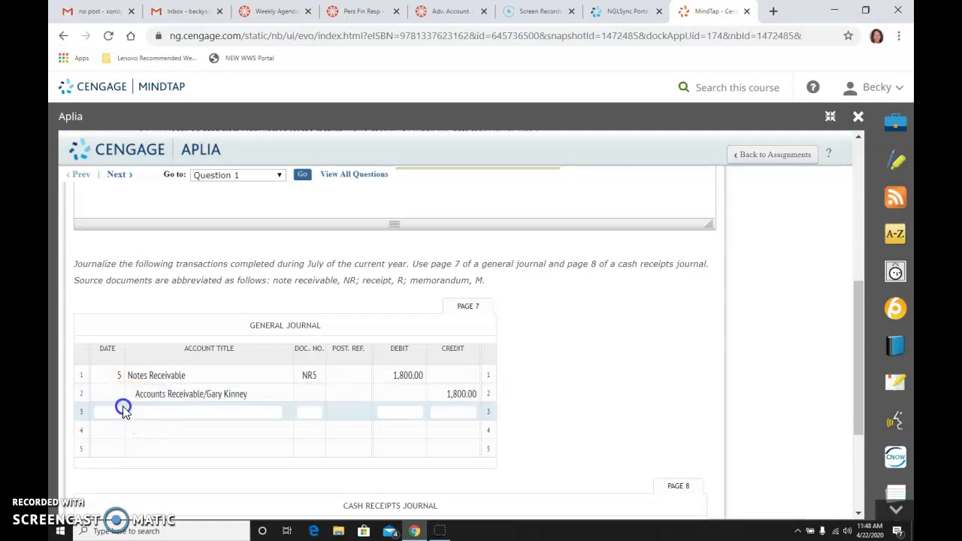
# - Check the July 12 transaction and enter document number R113 and date 12 on line 1 of the cash receipts journal
pyautogui.scroll(3, 337, 243)
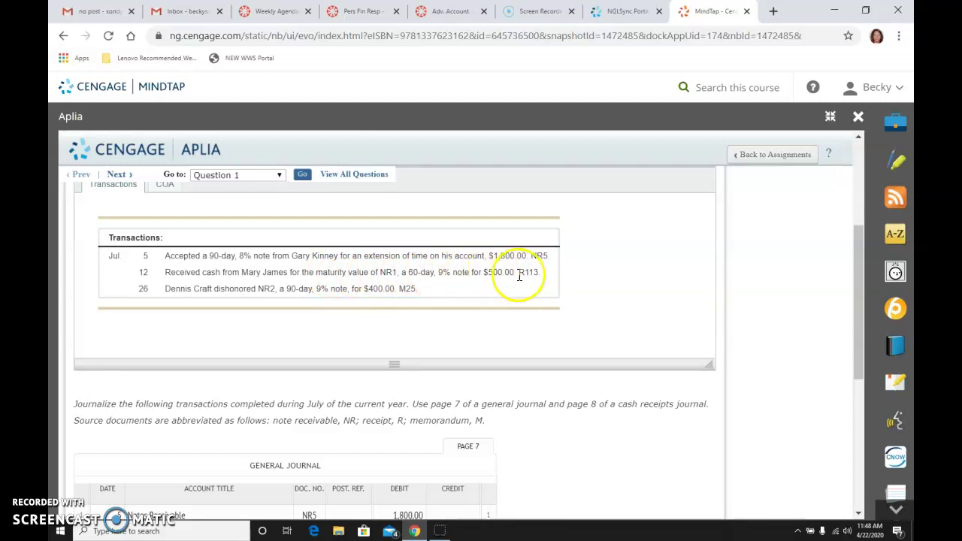
pyautogui.scroll(-5, 548, 286)
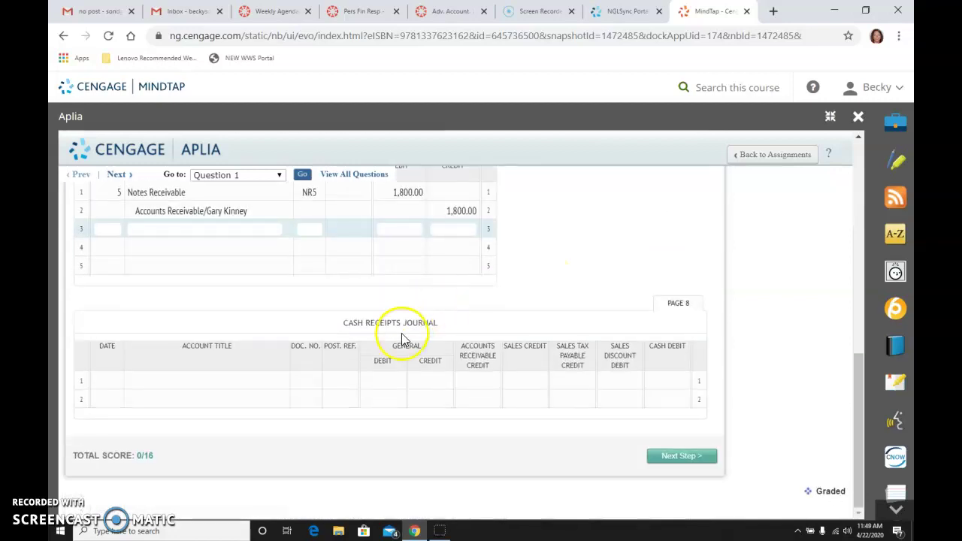
pyautogui.click(314, 381)
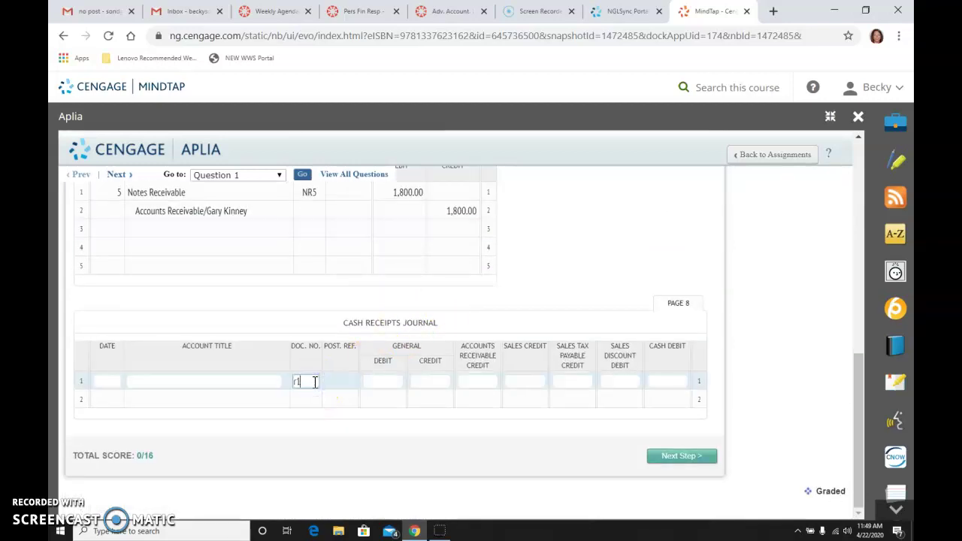
pyautogui.click(111, 378)
pyautogui.write('12')
# - Enter Notes Receivable as line 1's account title in the cash receipts journal, with a general credit of 500
pyautogui.click(125, 382)
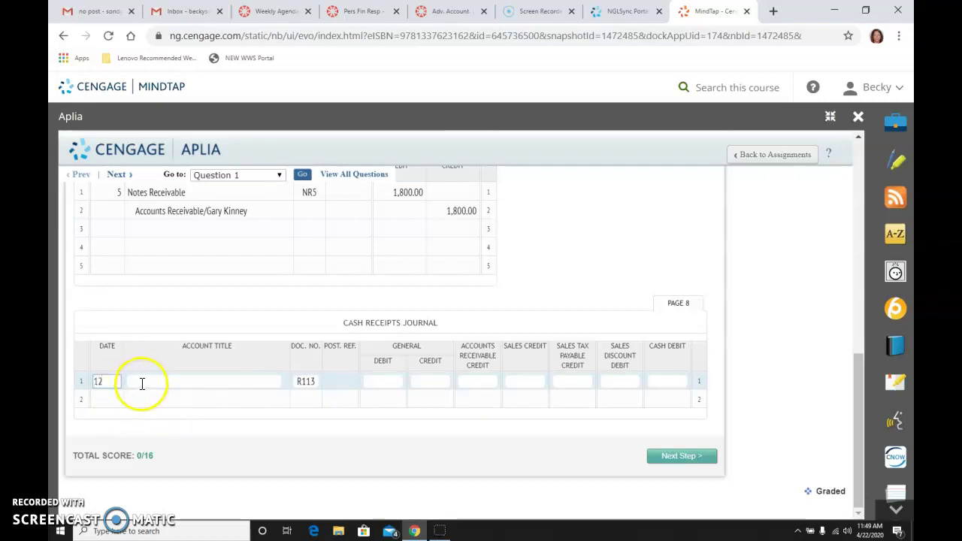
pyautogui.write('no')
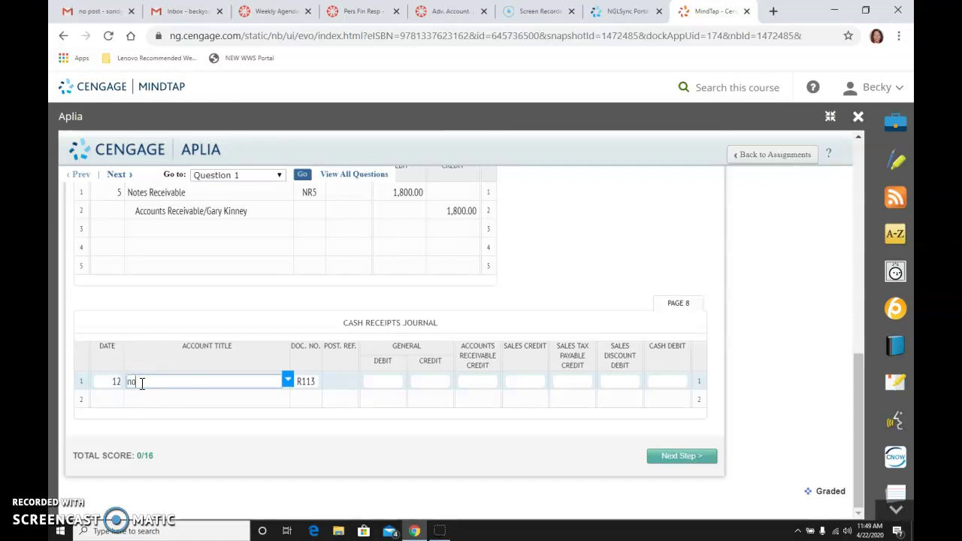
pyautogui.write('tes receivable')
pyautogui.press('Tab')
pyautogui.press('Tab')
pyautogui.press('Tab')
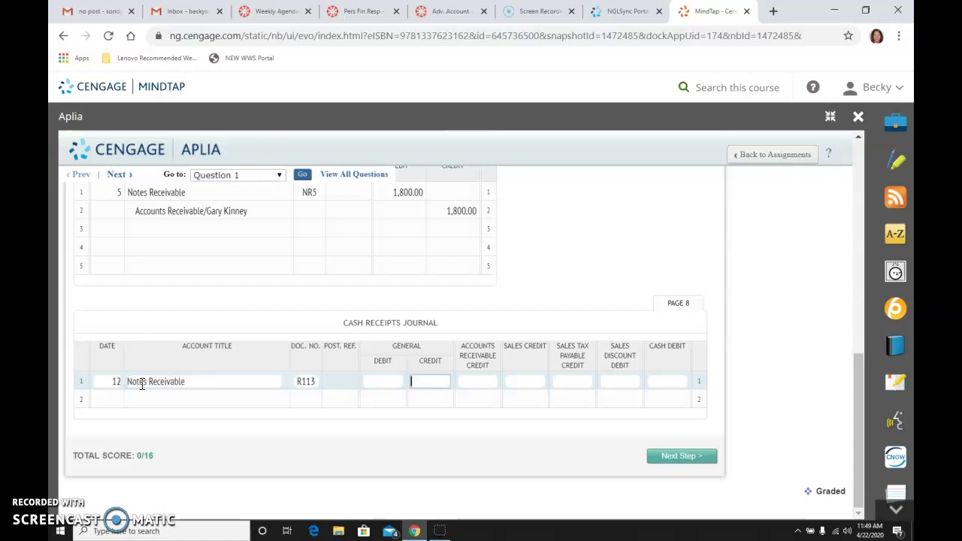
pyautogui.write('500')
# - Enter Interest Income as the account title on line 2 of the cash receipts journal
pyautogui.click(136, 398)
pyautogui.write('interest')
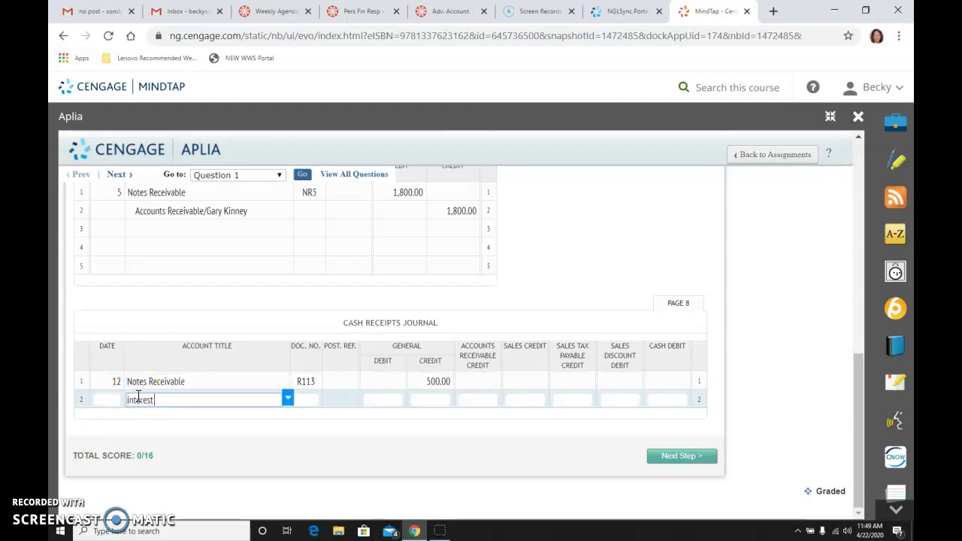
pyautogui.write(' income')
pyautogui.press('Tab')
pyautogui.press('Tab')
pyautogui.press('Tab')
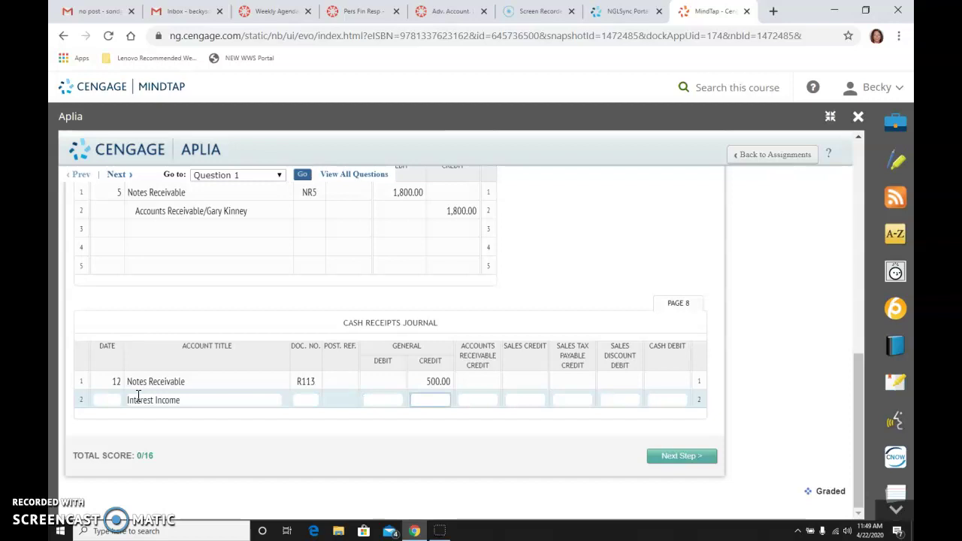
# - Recheck NR1's terms, then enter a 7.50 general credit for Interest Income and a 507.50 cash debit on line 1
pyautogui.scroll(10, 138, 396)
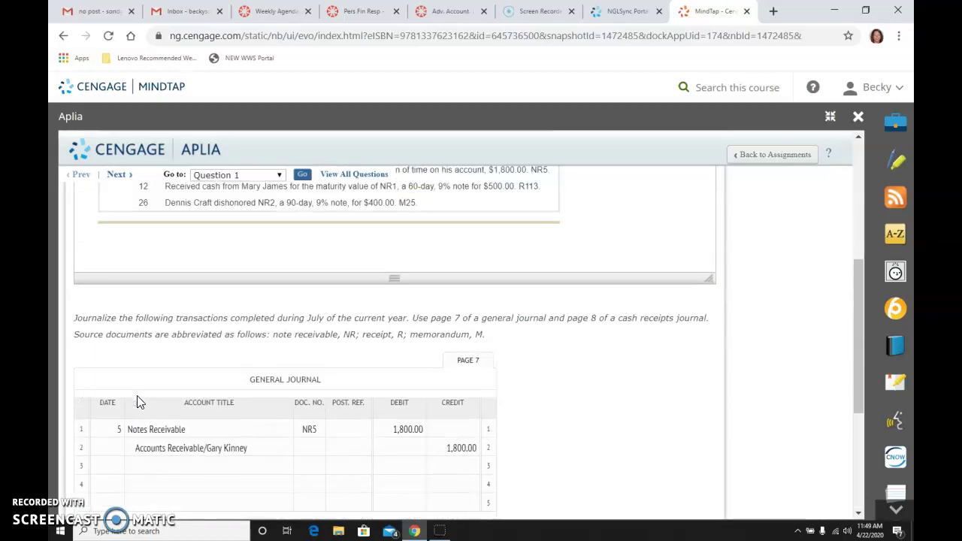
pyautogui.scroll(-1, 137, 403)
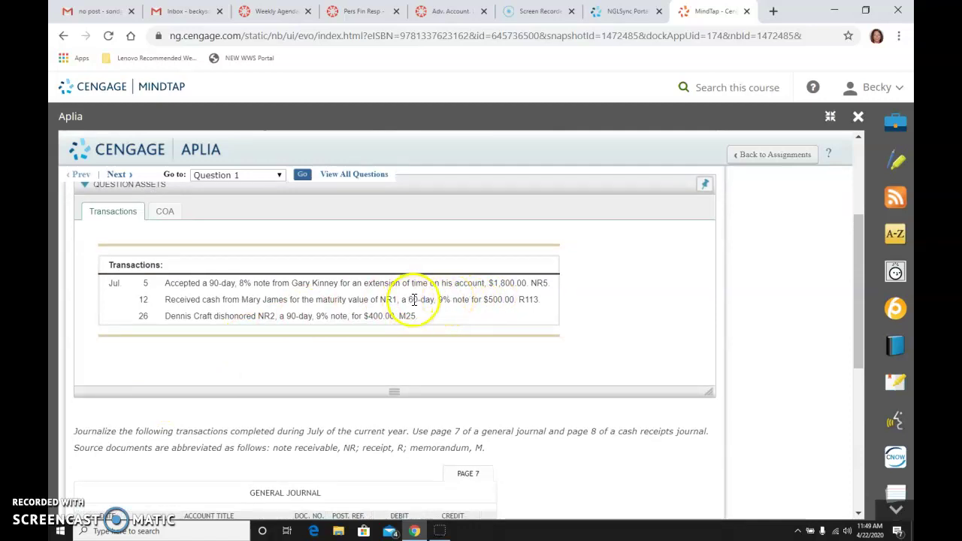
pyautogui.scroll(-1, 504, 339)
pyautogui.scroll(-4, 503, 338)
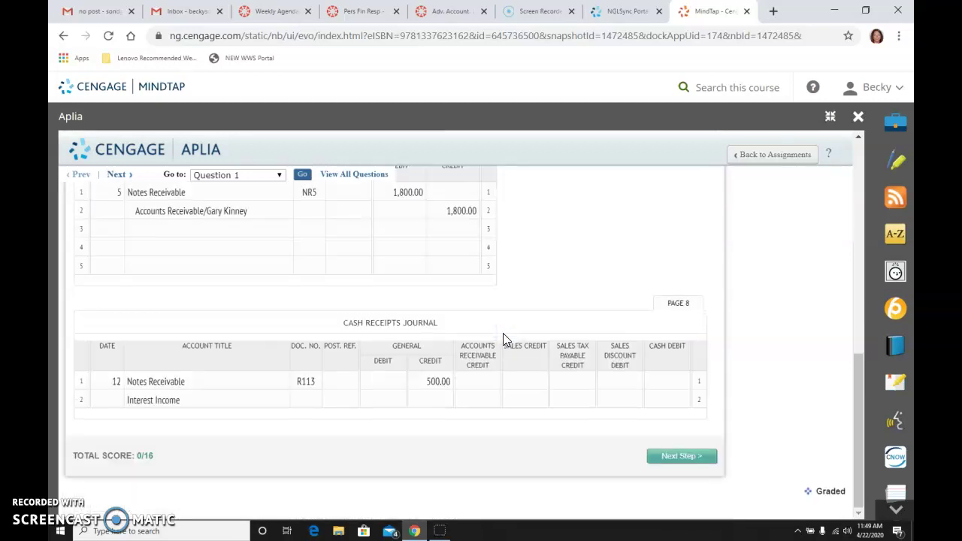
pyautogui.click(441, 399)
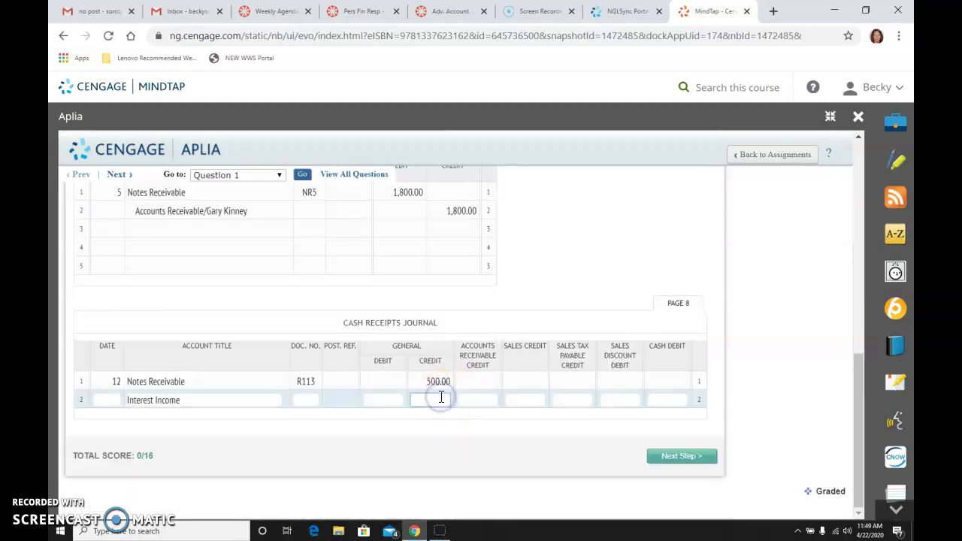
pyautogui.write('7.50')
pyautogui.click(667, 381)
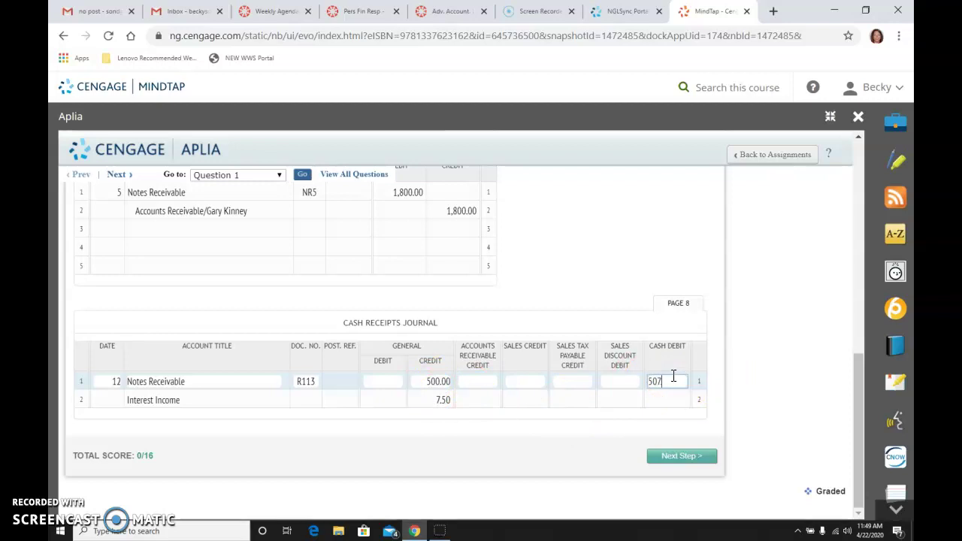
pyautogui.write('.50')
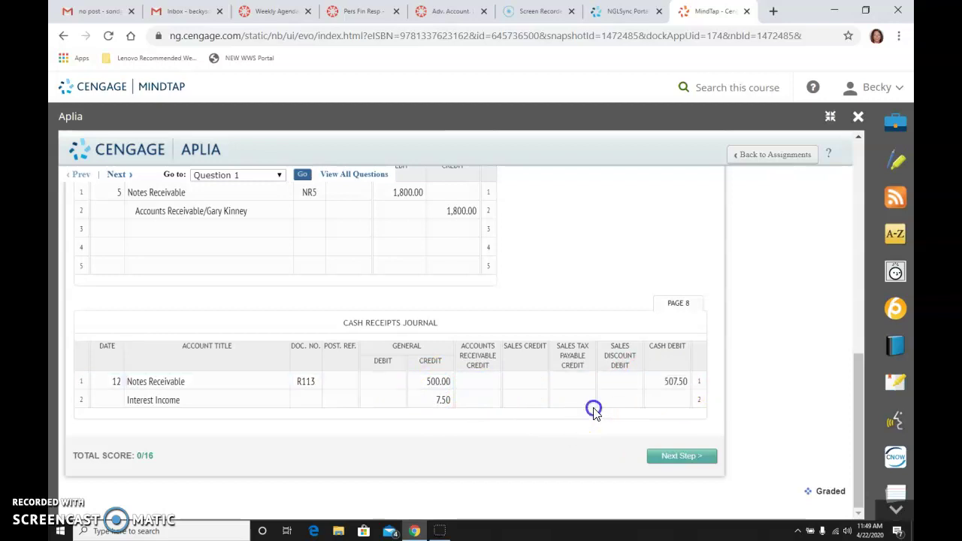
# - Check the July 26 dishonored note transaction and enter date 26 on line 3 of the general journal
pyautogui.scroll(3, 554, 361)
pyautogui.scroll(2, 556, 350)
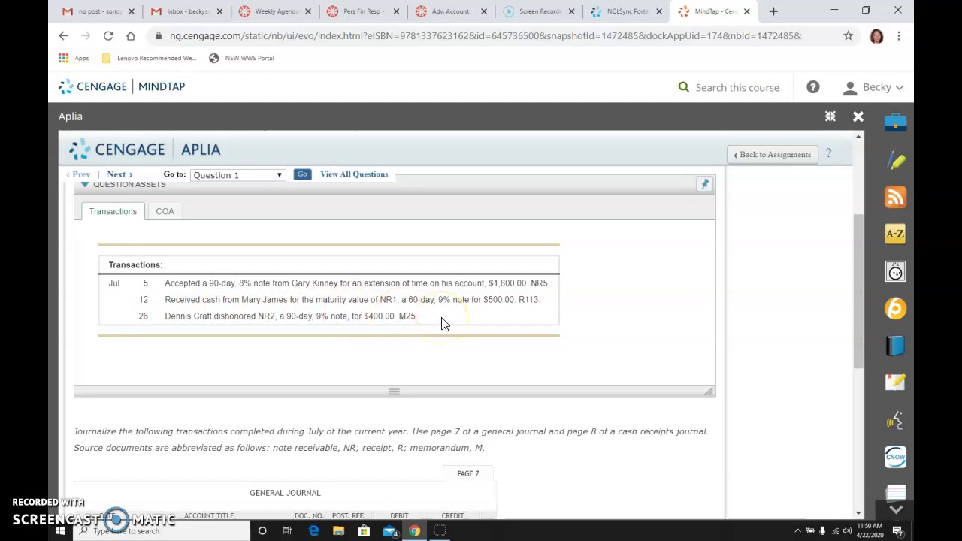
pyautogui.scroll(-4, 442, 323)
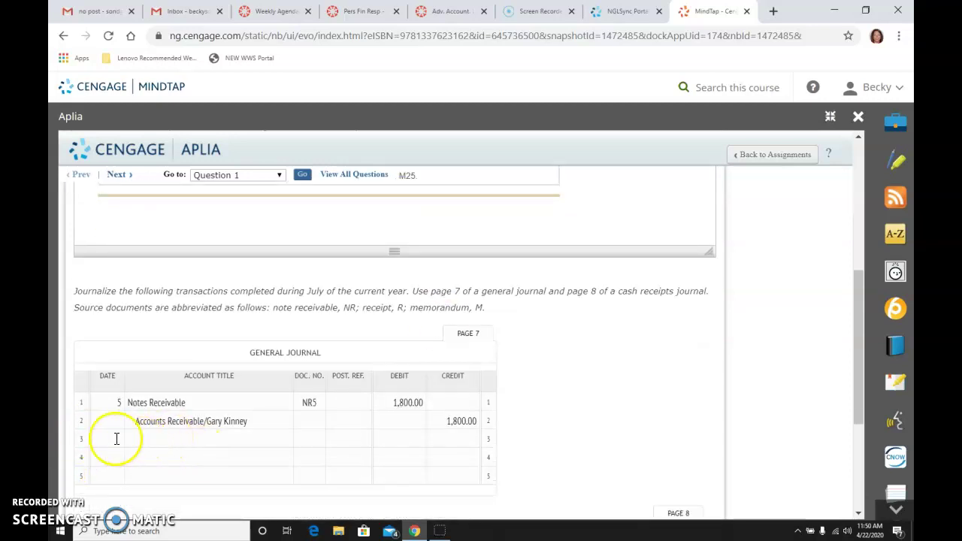
pyautogui.click(117, 439)
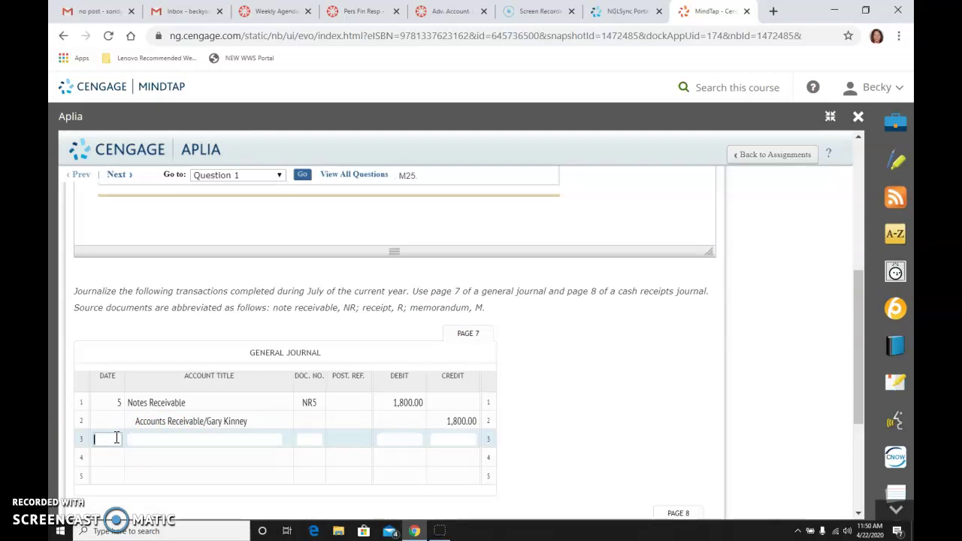
pyautogui.write('26')
# - Enter Notes Receivable as the account title on line 4 of the general journal, with a credit of 400
pyautogui.click(152, 454)
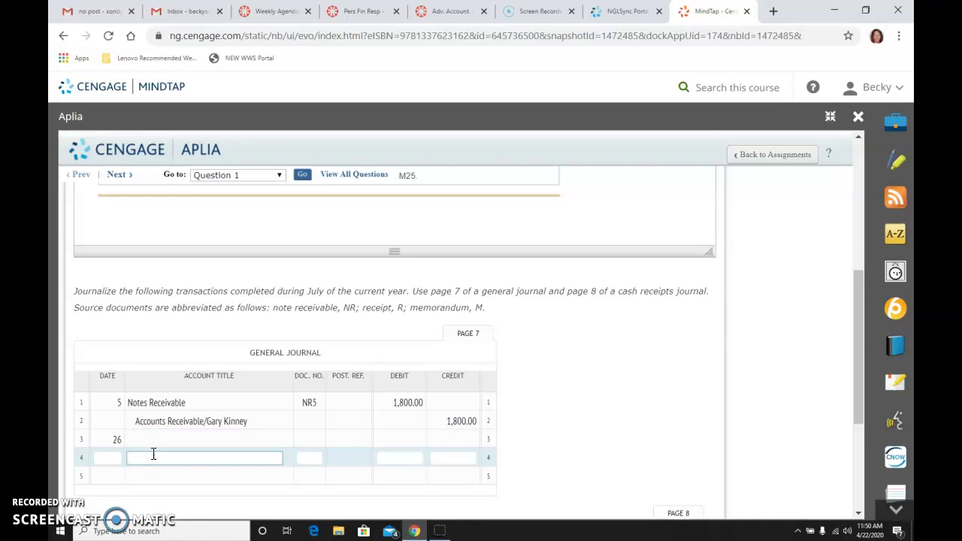
pyautogui.write('note receivable')
pyautogui.press('Tab')
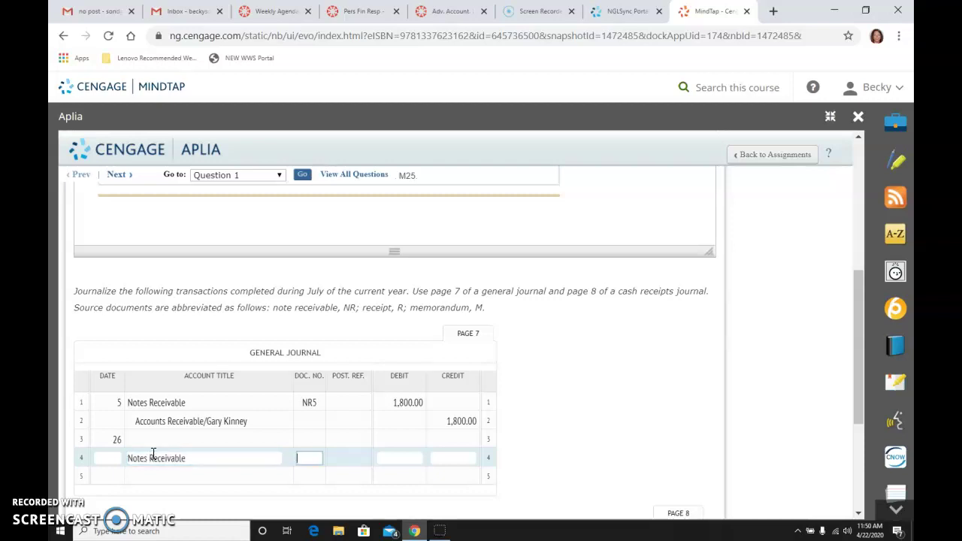
pyautogui.press('Tab')
pyautogui.press('Tab')
pyautogui.write('400')
# - Enter Interest Income on line 5 of the general journal, recheck NR2's terms, and credit it 9.00
pyautogui.click(138, 475)
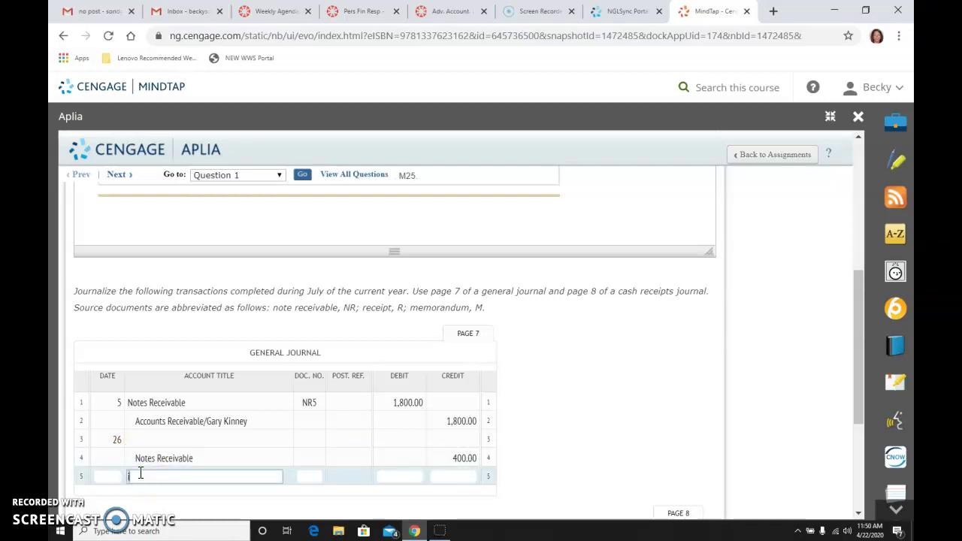
pyautogui.write('interest income')
pyautogui.press('Tab')
pyautogui.press('Tab')
pyautogui.press('Tab')
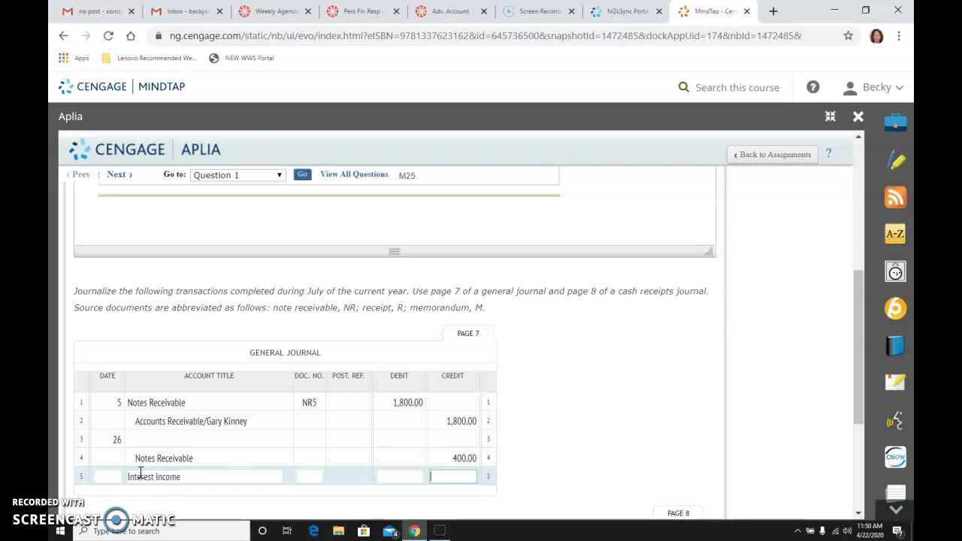
pyautogui.scroll(3, 140, 472)
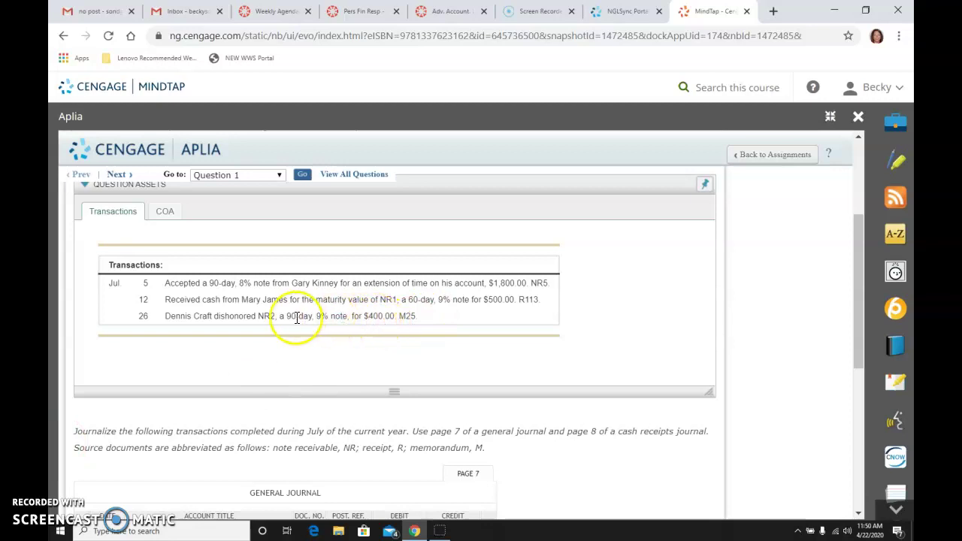
pyautogui.scroll(-3, 416, 347)
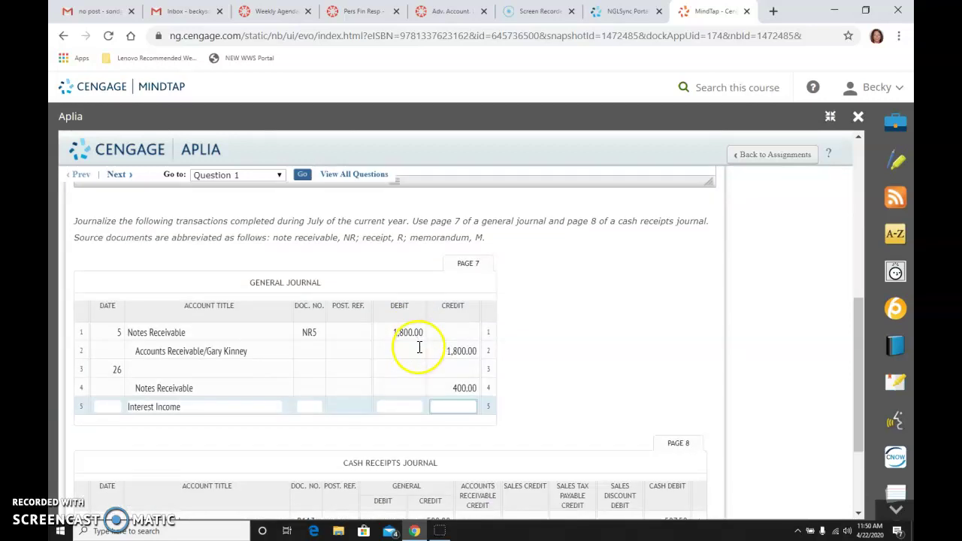
pyautogui.scroll(-2, 429, 339)
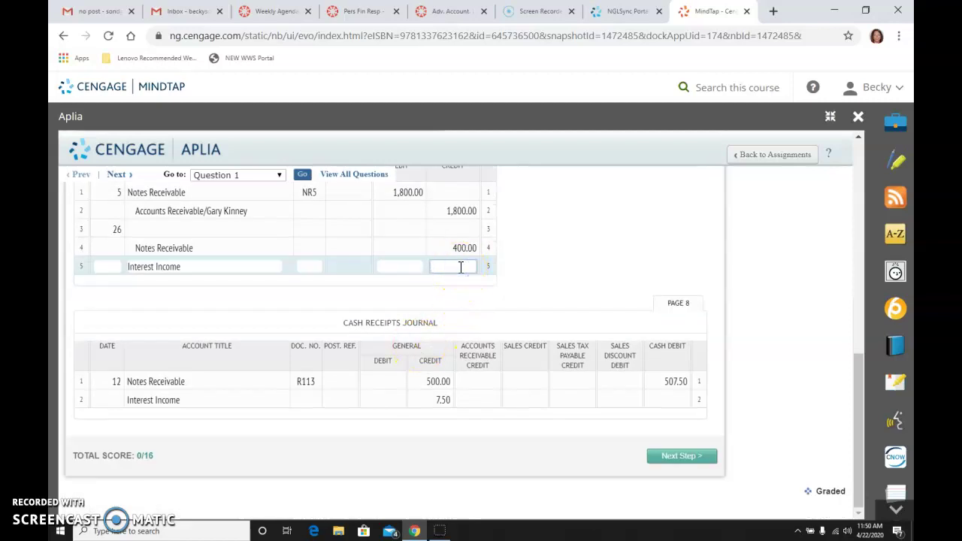
# - Enter a debit of 409 on line 3 of the general journal for the July 26 entry
pyautogui.click(418, 226)
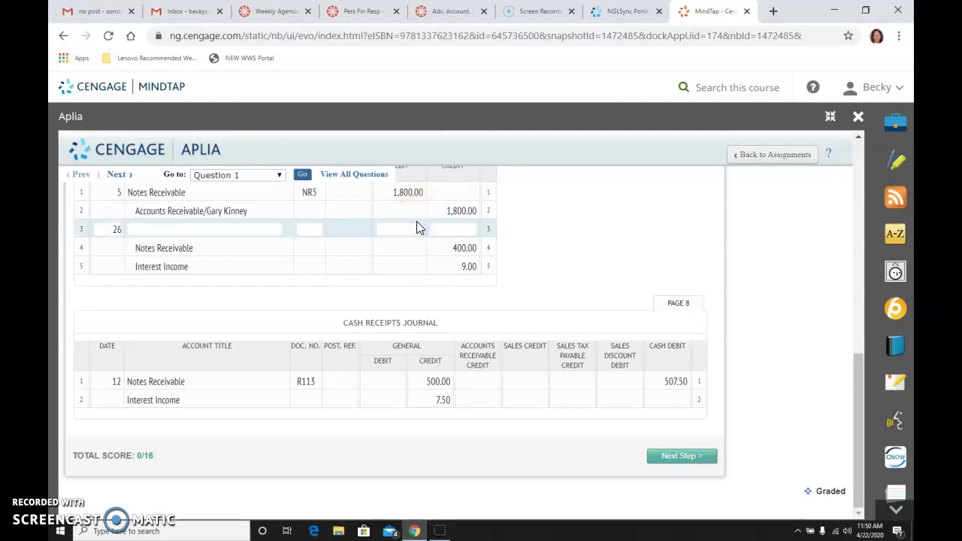
pyautogui.click(408, 232)
pyautogui.write('409')
pyautogui.click(404, 232)
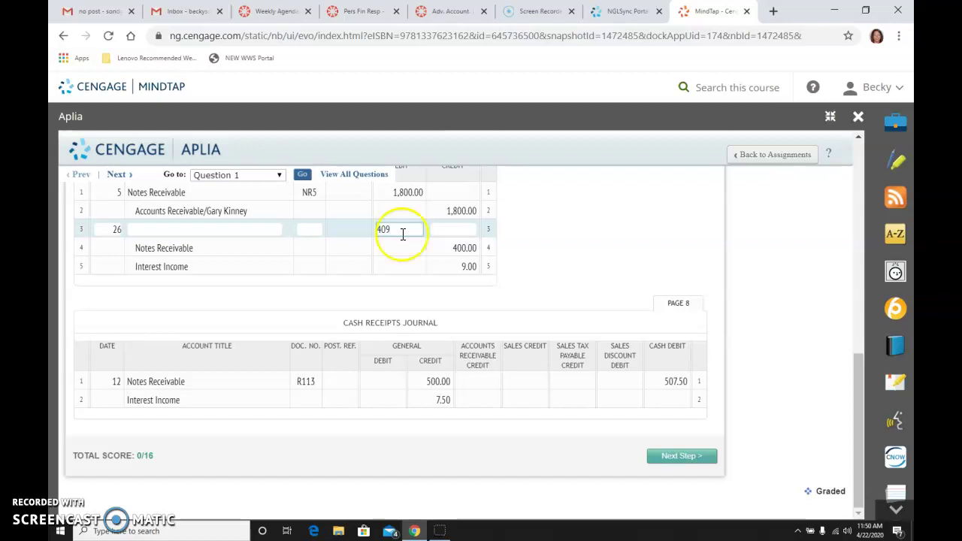
# - Title line 3 of the general journal Accounts Receivable, followed by a slash and the name of the customer who dishonored NR2
pyautogui.click(204, 227)
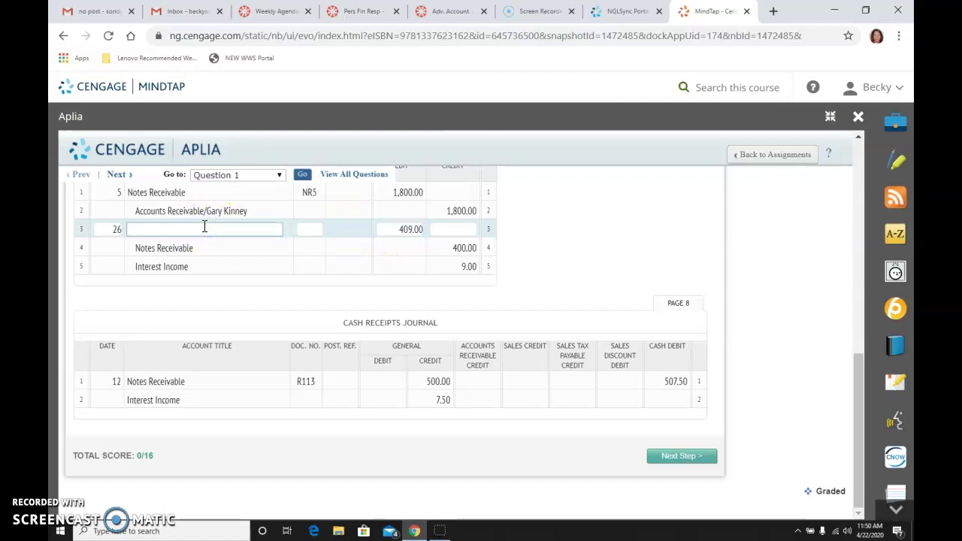
pyautogui.write('accounts')
pyautogui.write('receivable/deanis craft')
pyautogui.click(273, 289)
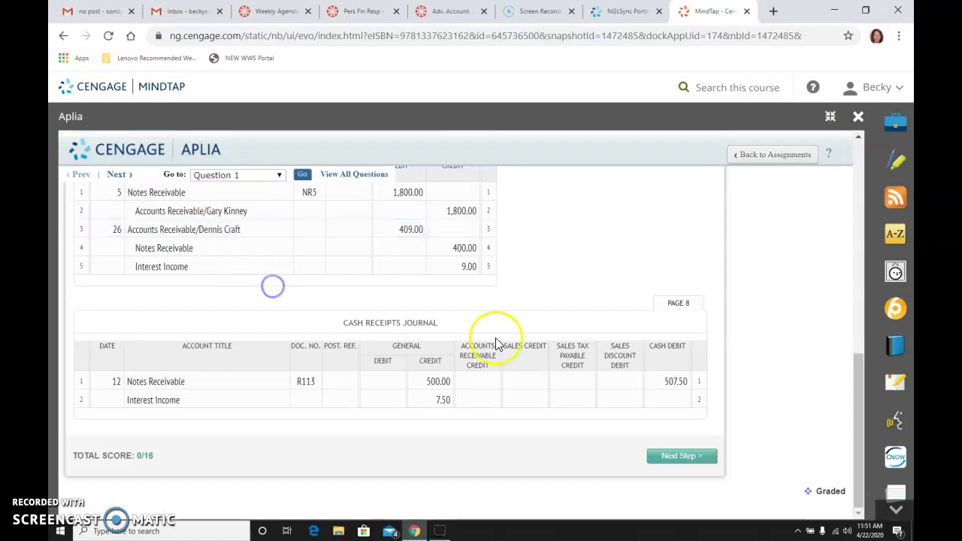
# - Continue from the completed journals to step 3 of the assignment, Post Entries
pyautogui.click(682, 460)
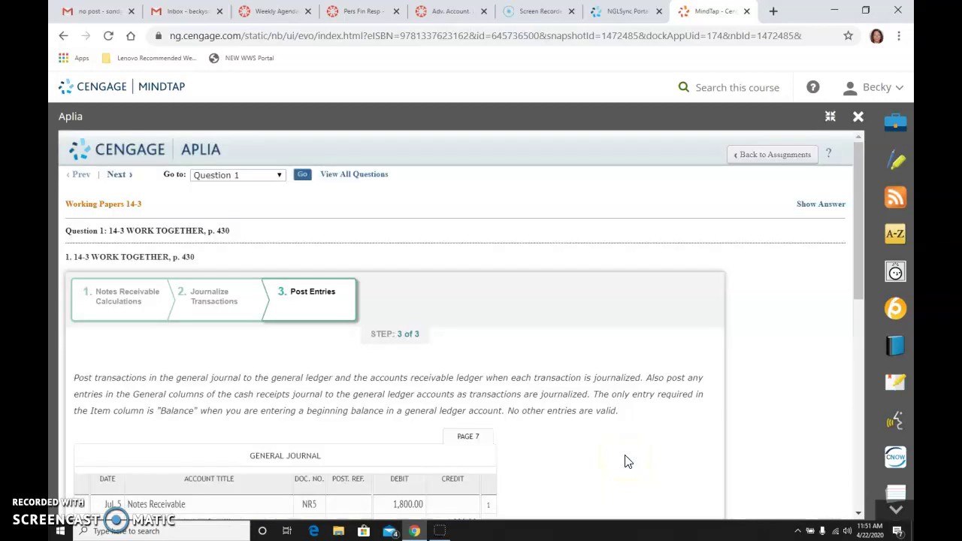
pyautogui.click(279, 476)
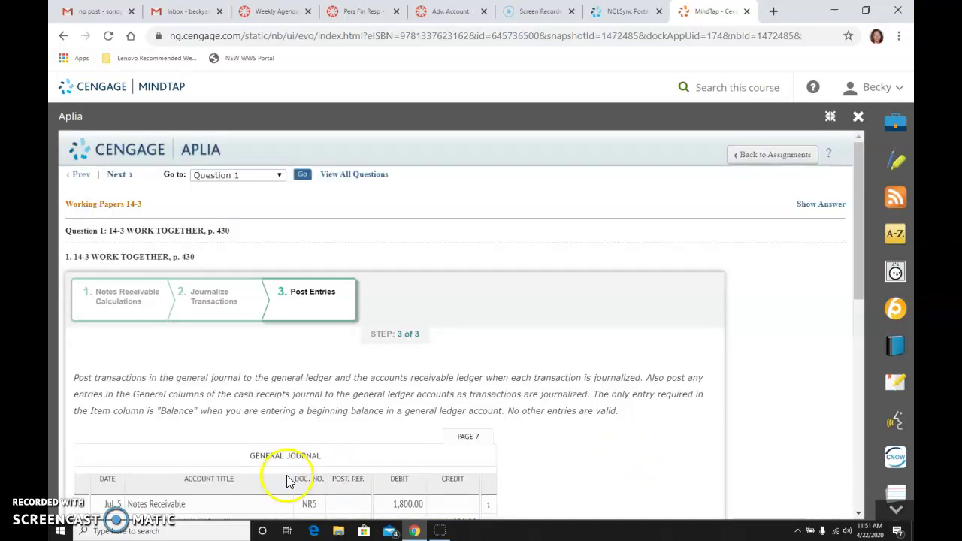
pyautogui.click(358, 396)
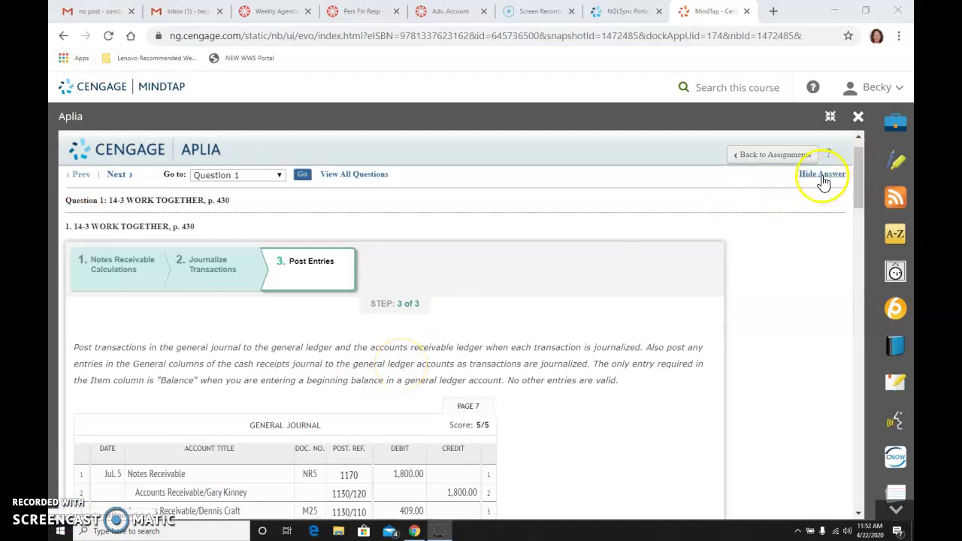
# - Compare the posting references in the general journal and cash receipts journal with the displayed solutions
pyautogui.scroll(-2, 611, 347)
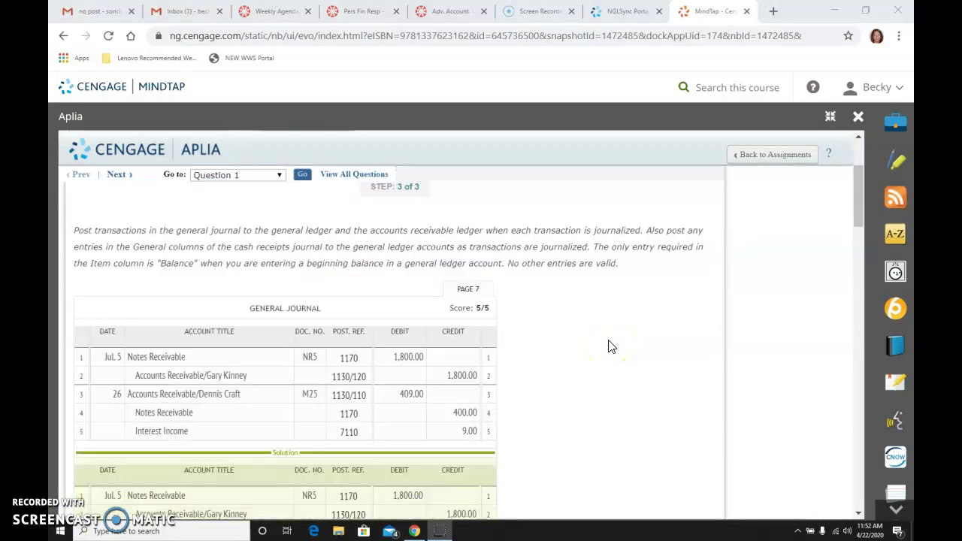
pyautogui.scroll(-3, 611, 347)
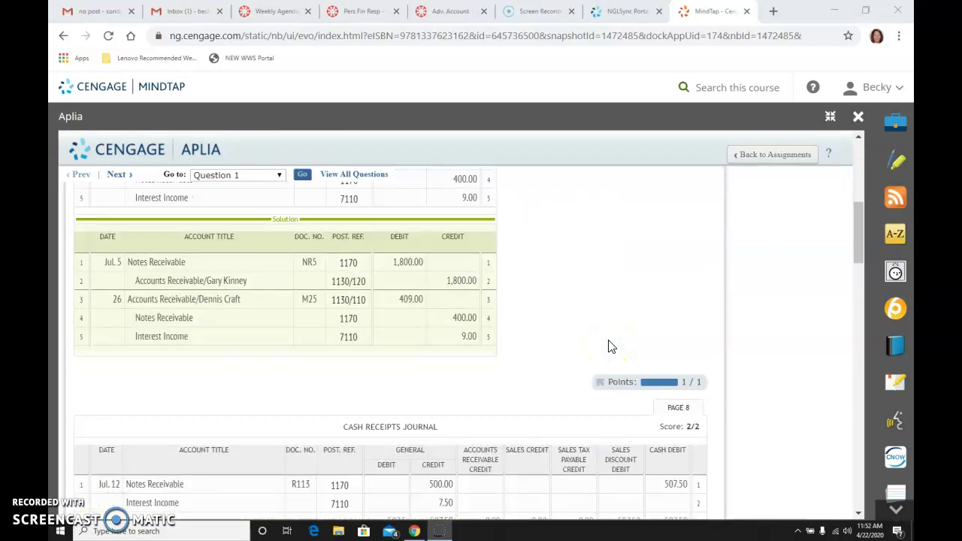
pyautogui.scroll(-1, 608, 345)
pyautogui.scroll(1, 609, 344)
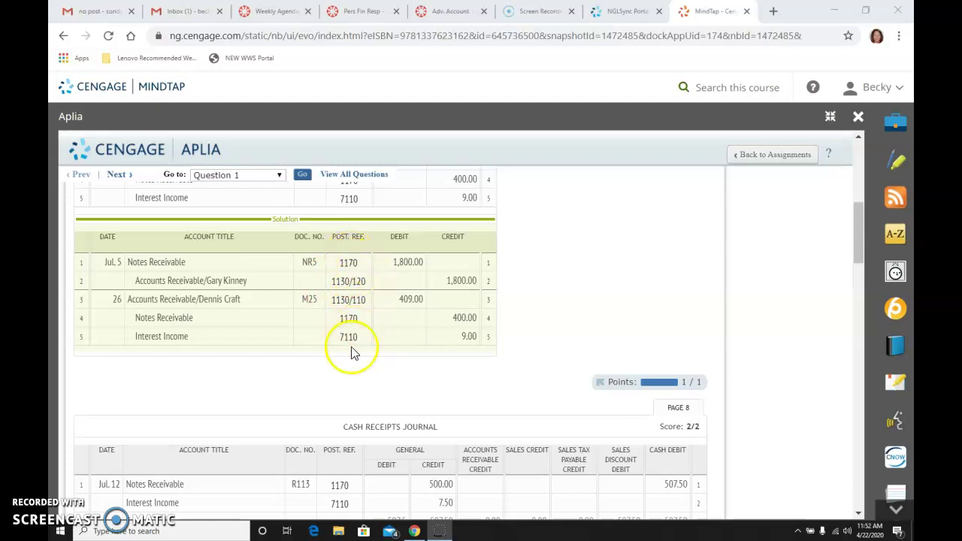
pyautogui.scroll(-2, 372, 338)
pyautogui.scroll(-3, 372, 338)
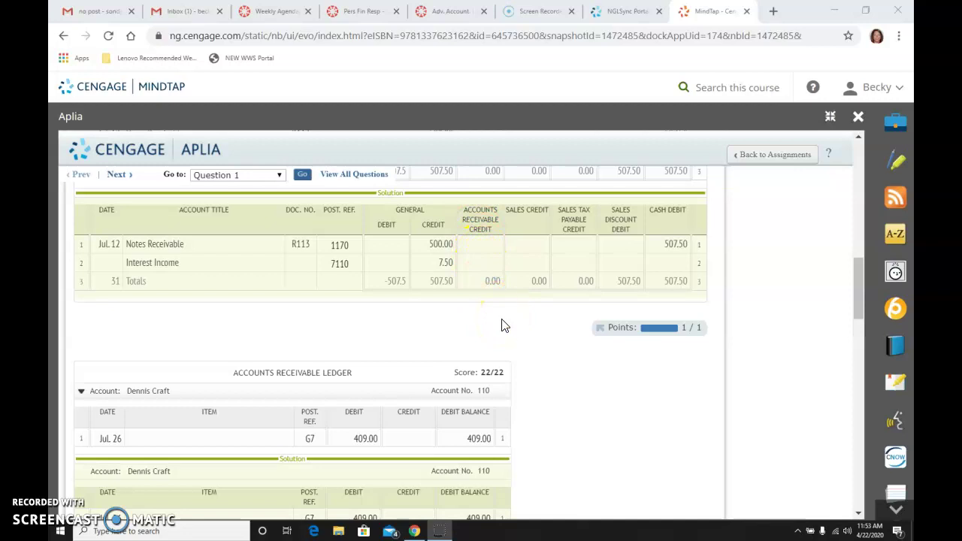
# - Examine the accounts receivable ledger postings for accounts 110 and 120 against their solutions
pyautogui.scroll(-1, 503, 325)
pyautogui.scroll(-1, 503, 325)
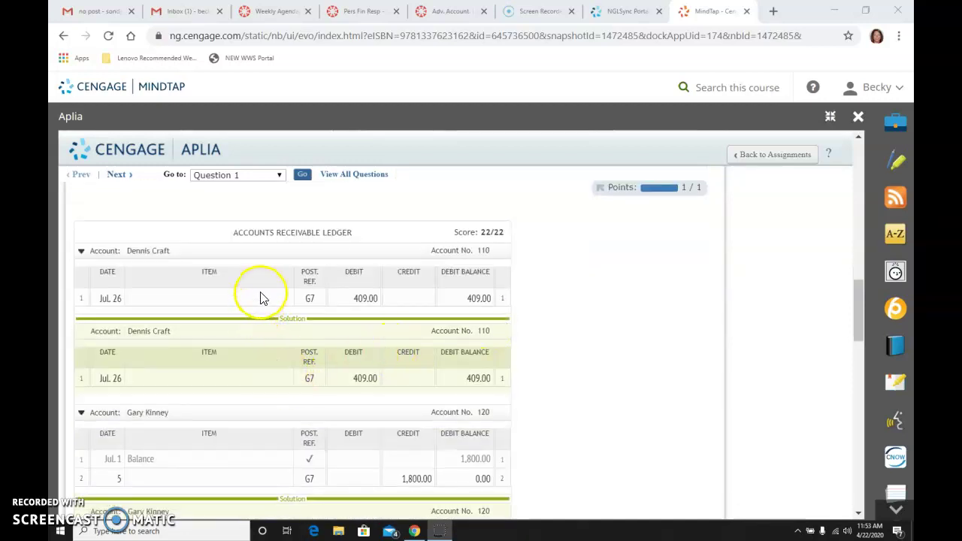
pyautogui.scroll(-1, 256, 345)
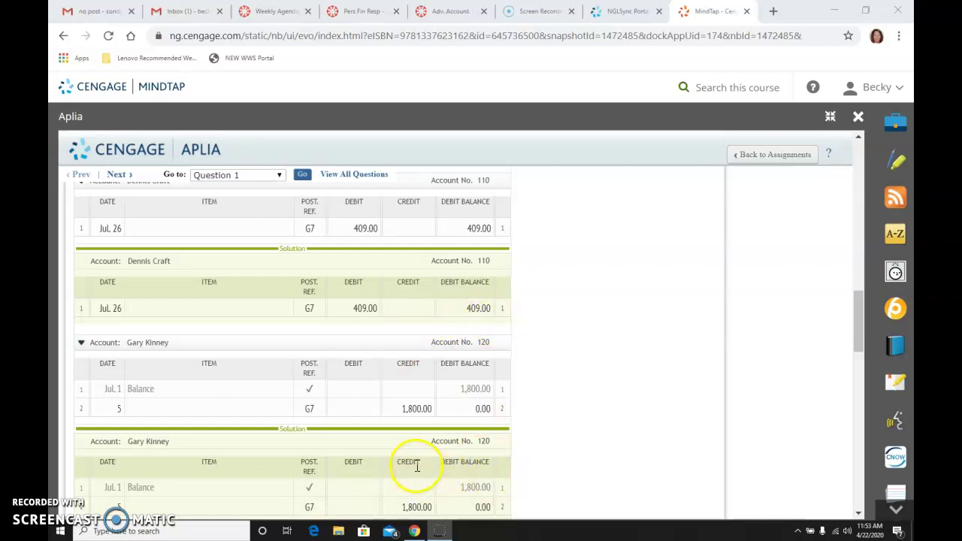
pyautogui.scroll(3, 416, 465)
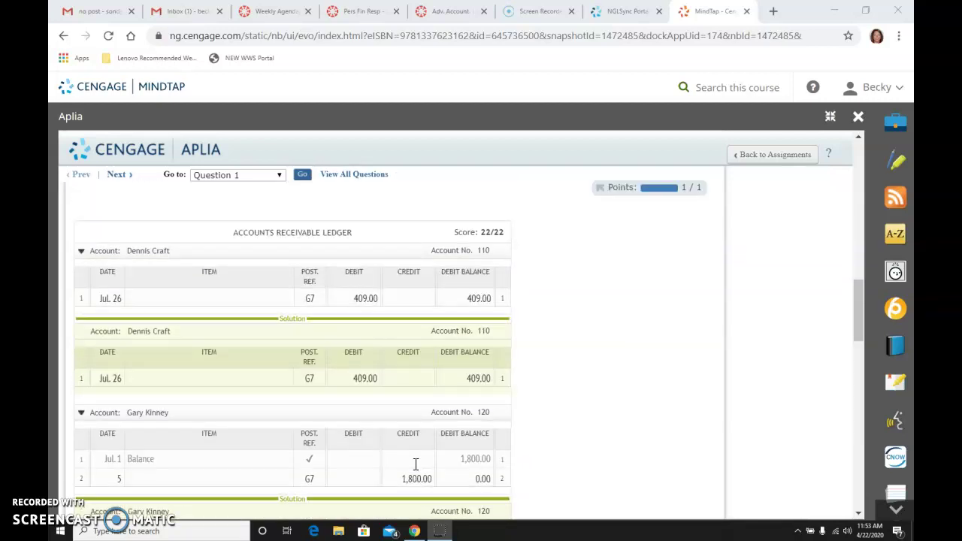
pyautogui.scroll(-1, 416, 465)
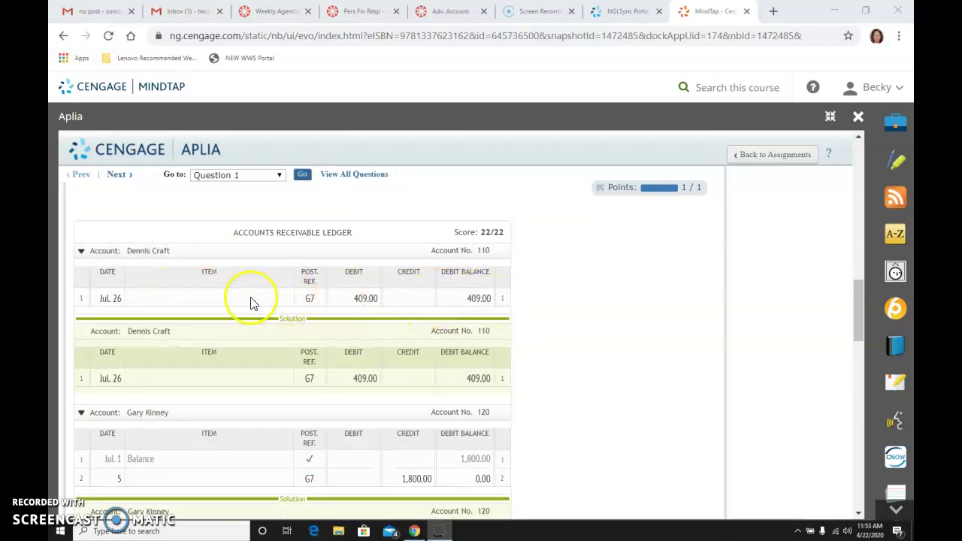
pyautogui.click(169, 312)
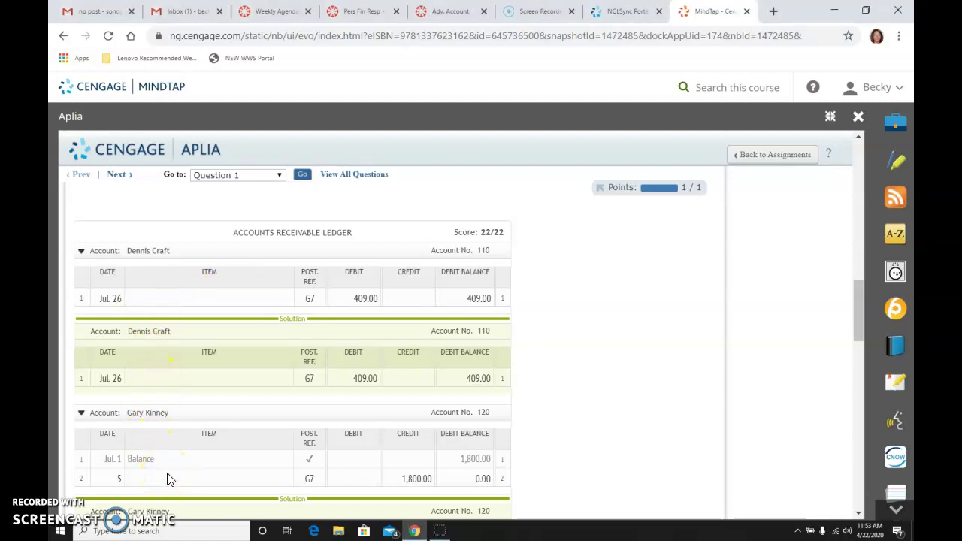
pyautogui.scroll(-1, 170, 479)
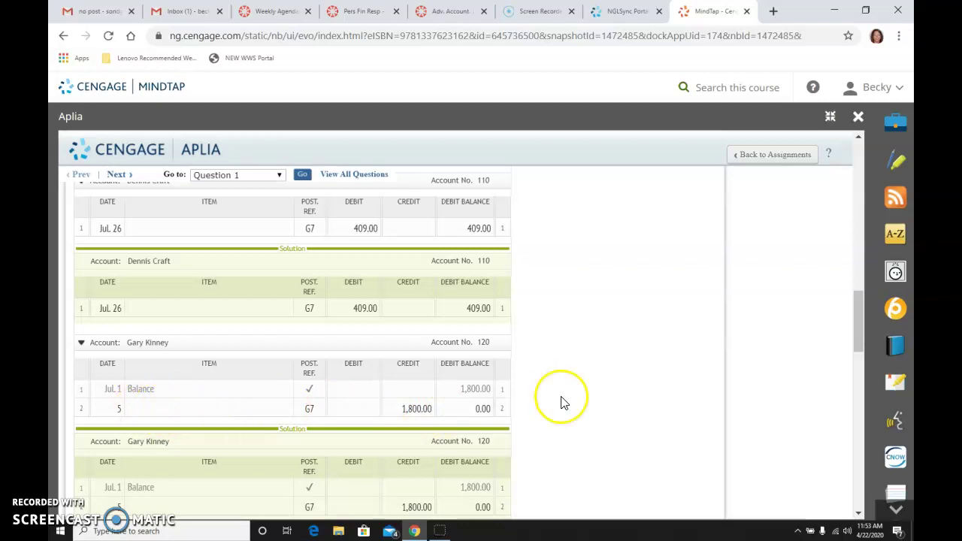
# - Review the general ledger postings for Accounts Receivable, Notes Receivable and Interest Income, and return to the accounts receivable ledger
pyautogui.scroll(-2, 629, 391)
pyautogui.scroll(-5, 632, 393)
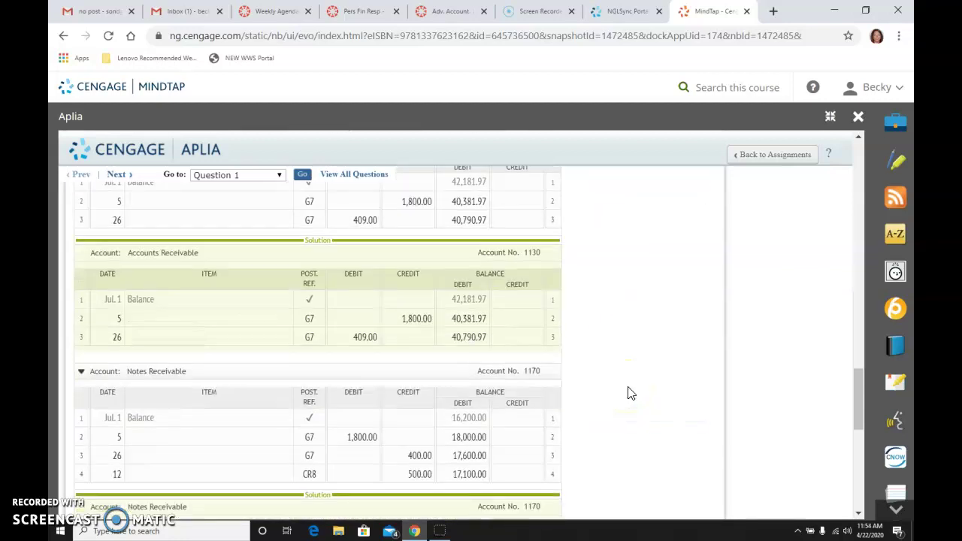
pyautogui.scroll(2, 632, 393)
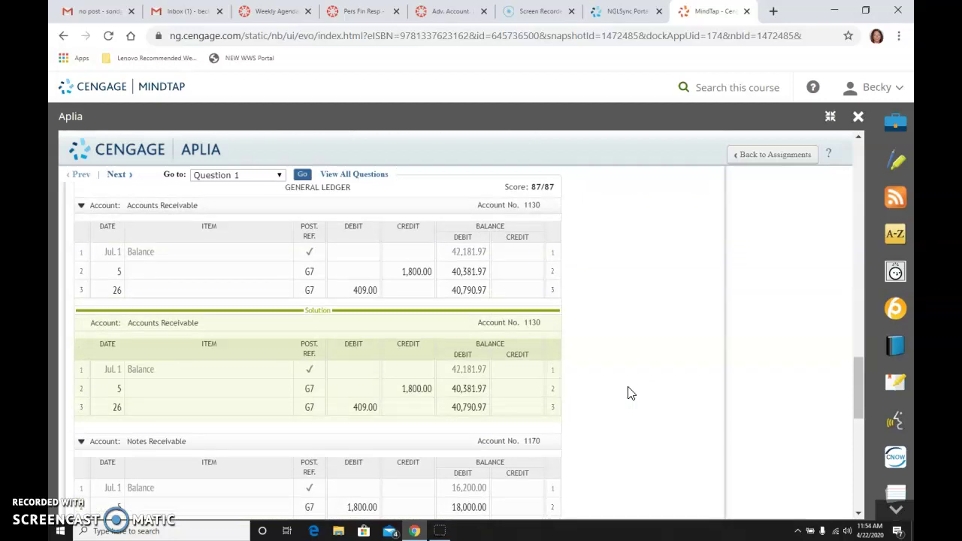
pyautogui.scroll(-4, 631, 393)
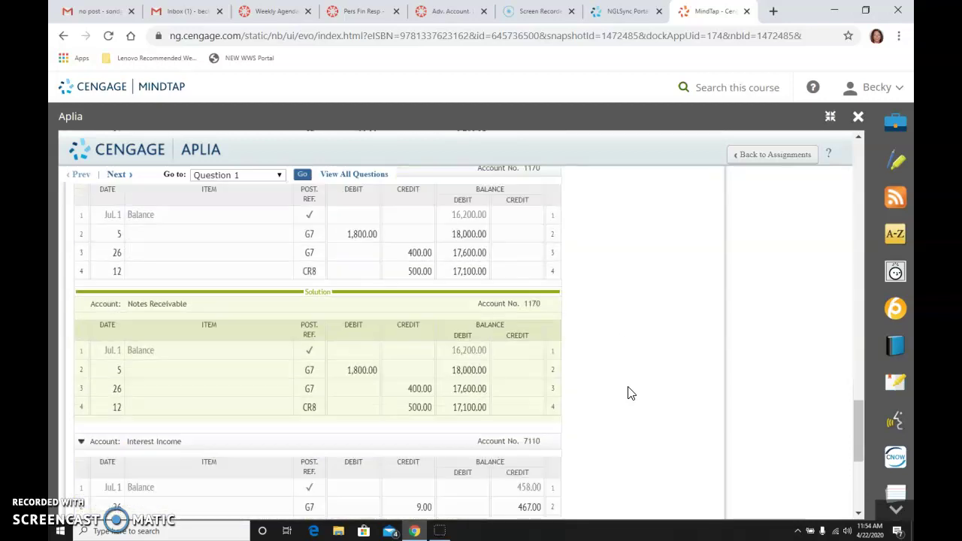
pyautogui.scroll(-2, 631, 393)
pyautogui.scroll(-1, 632, 393)
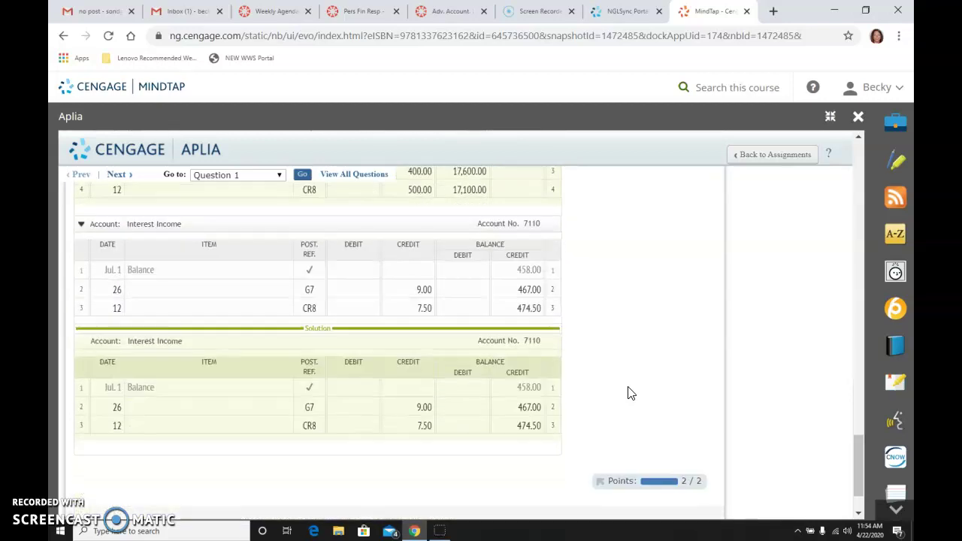
pyautogui.scroll(1, 632, 393)
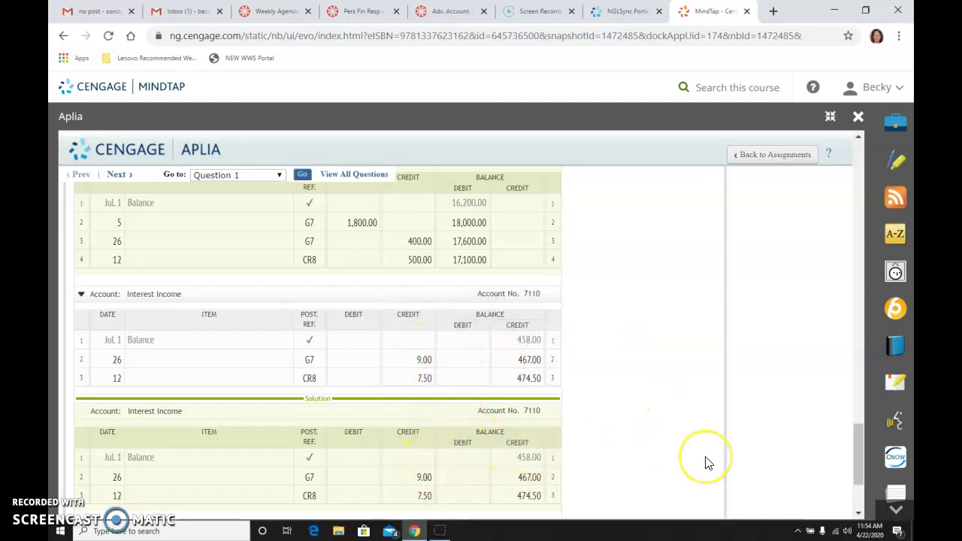
pyautogui.scroll(1, 706, 462)
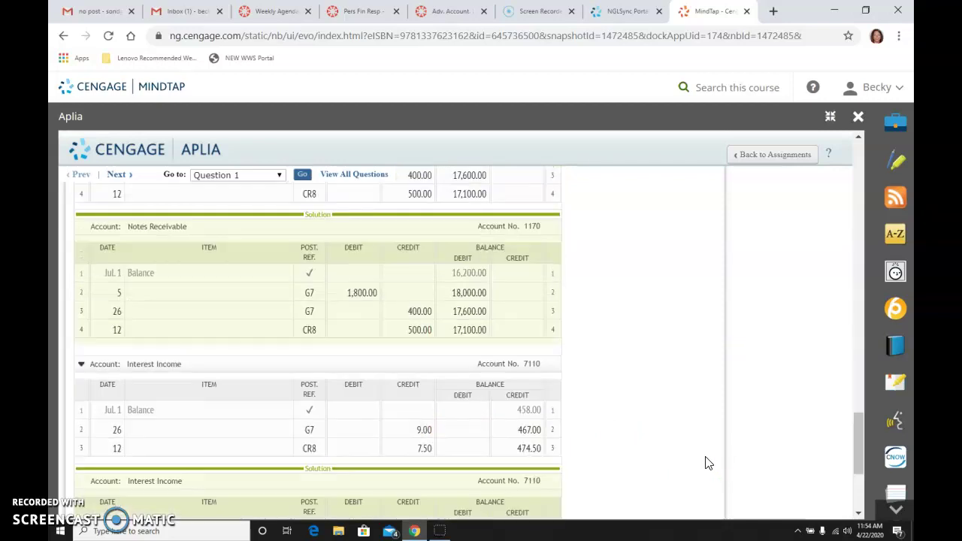
pyautogui.scroll(2, 707, 463)
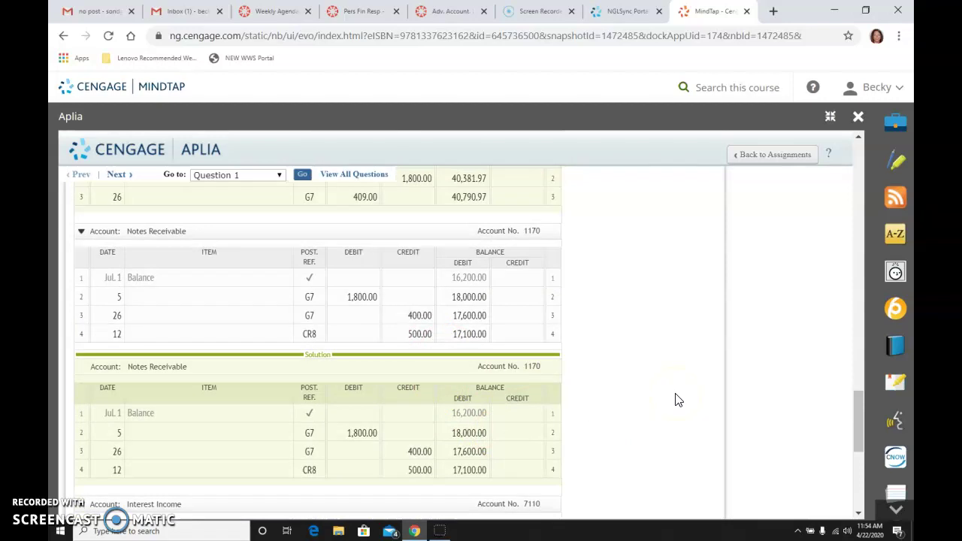
pyautogui.scroll(4, 679, 400)
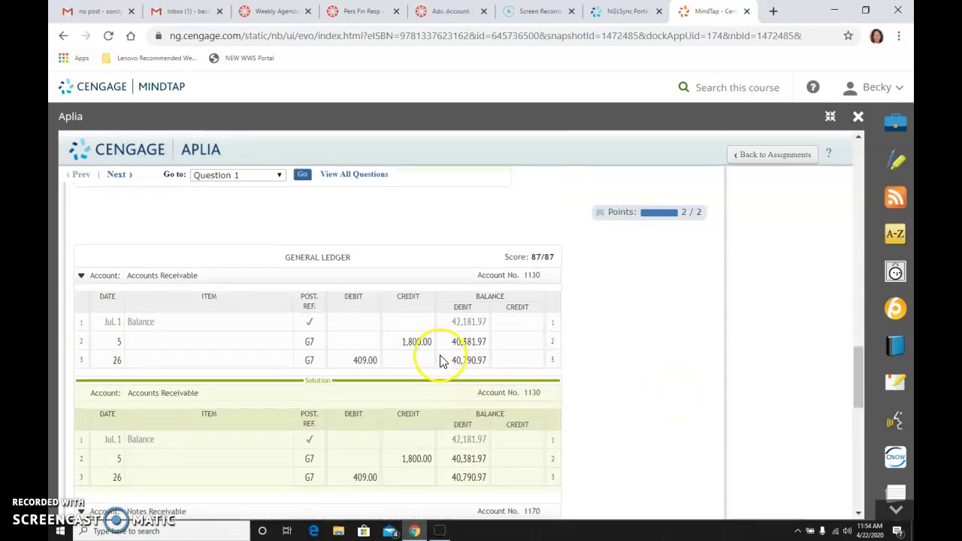
pyautogui.scroll(4, 745, 397)
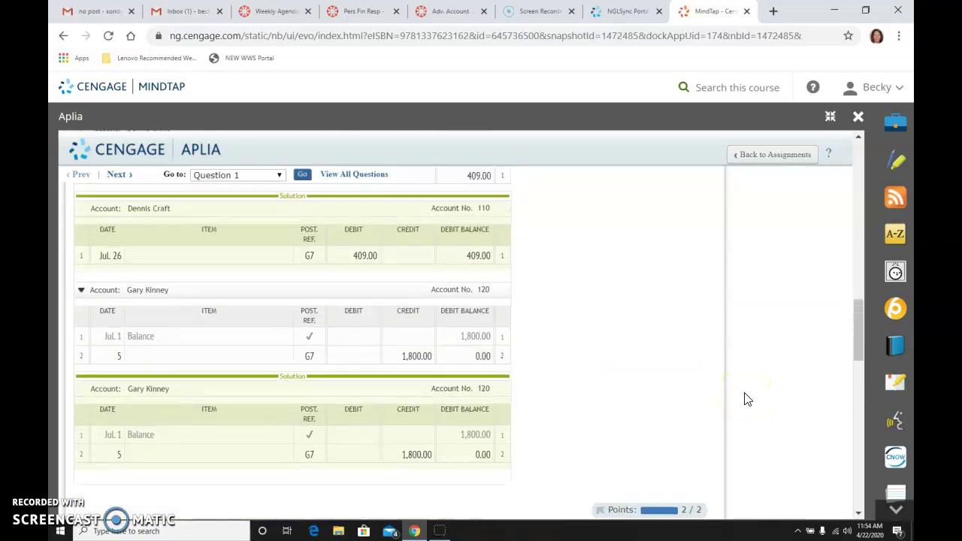
pyautogui.scroll(1, 749, 399)
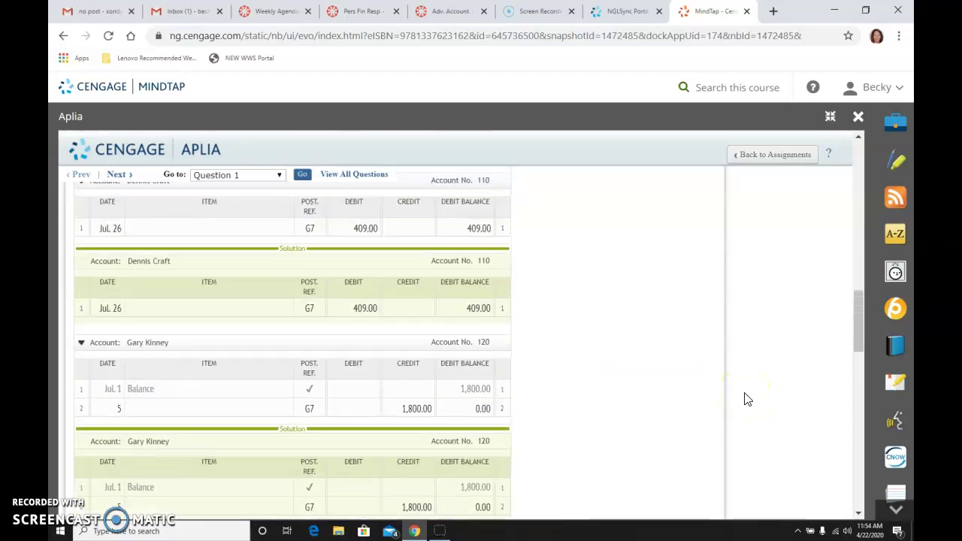